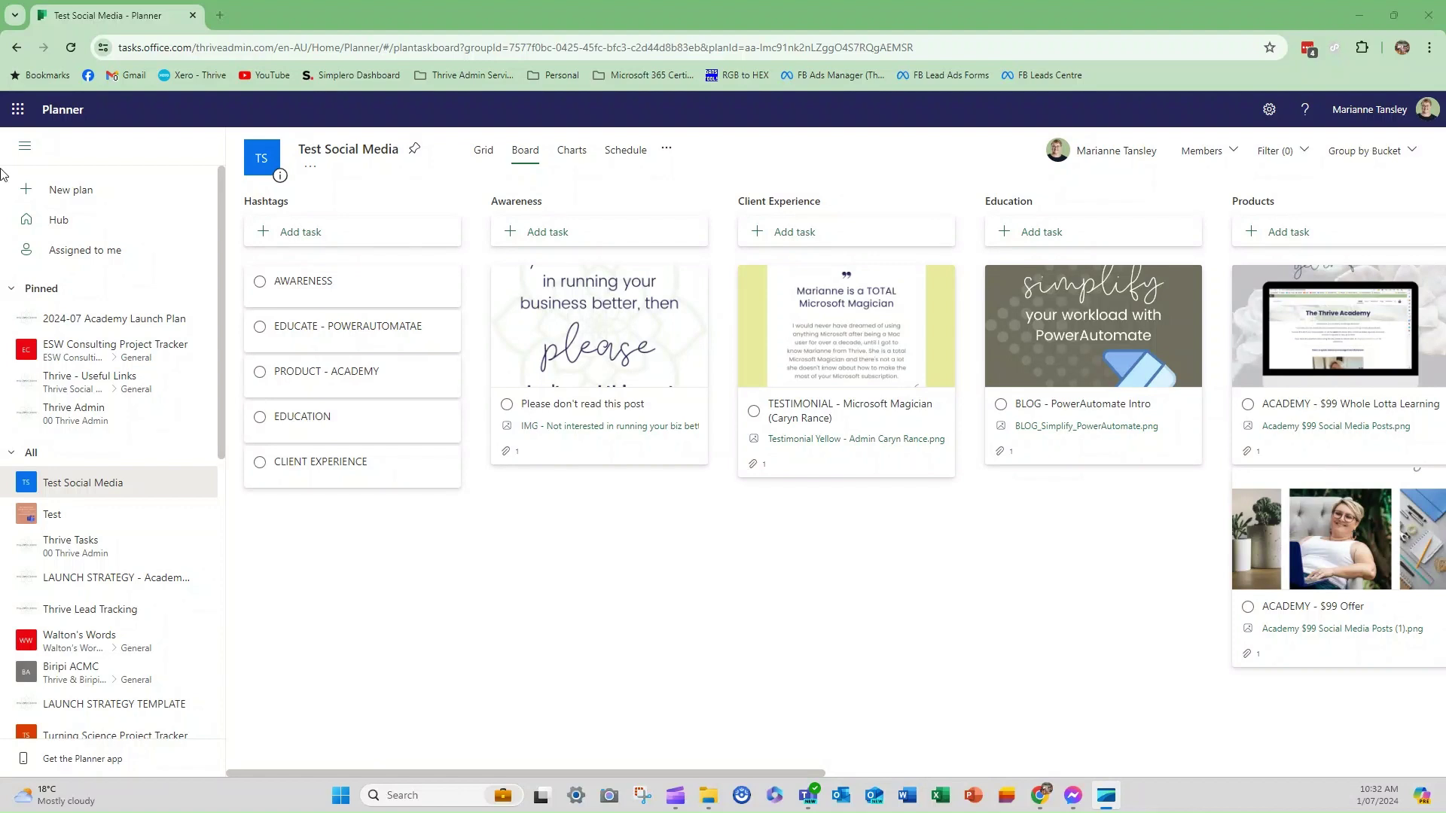
Step: Collapse the left plan navigation pane to icons so more buckets fit on the board
click(33, 150)
click(34, 154)
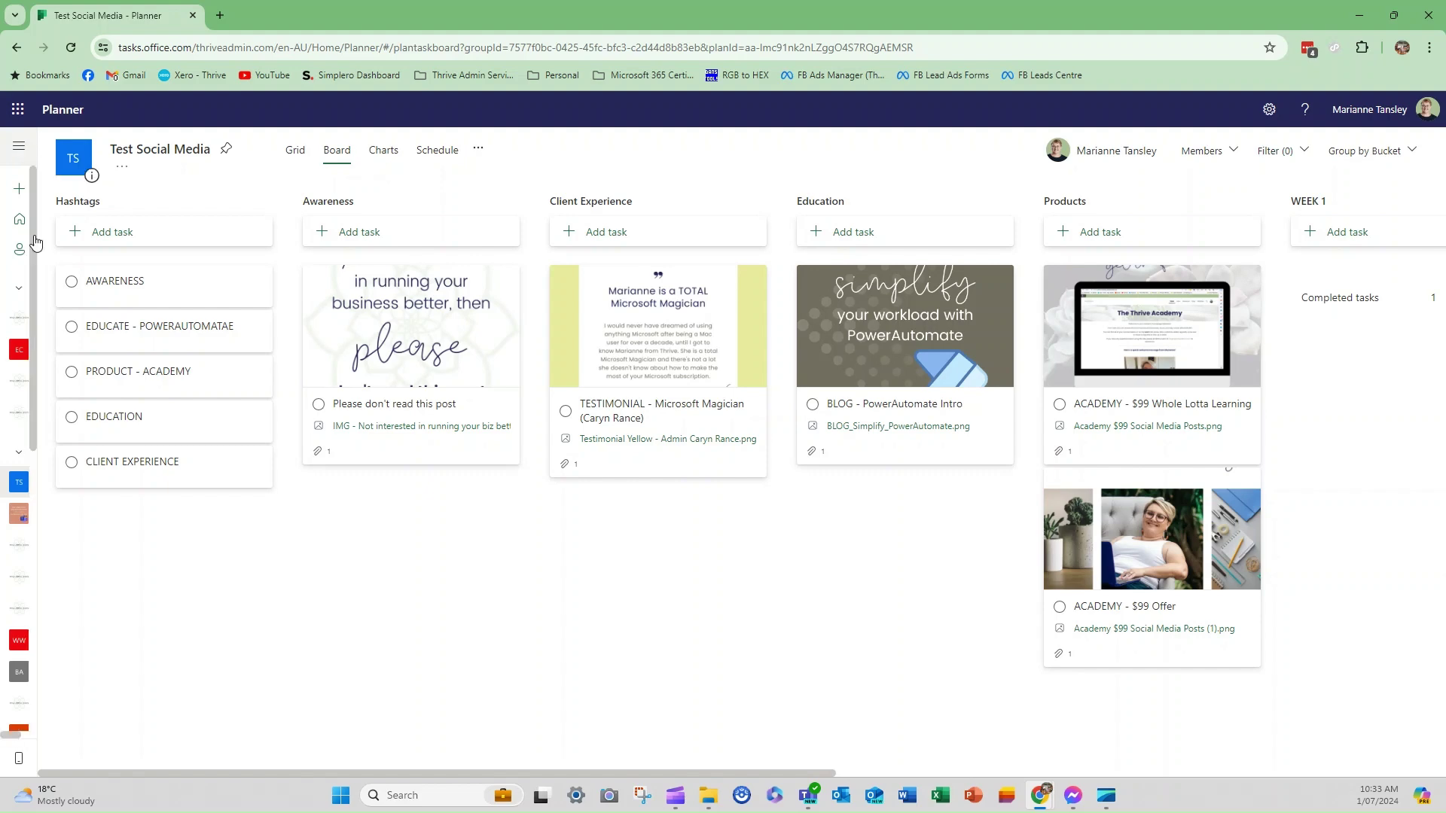
click(20, 152)
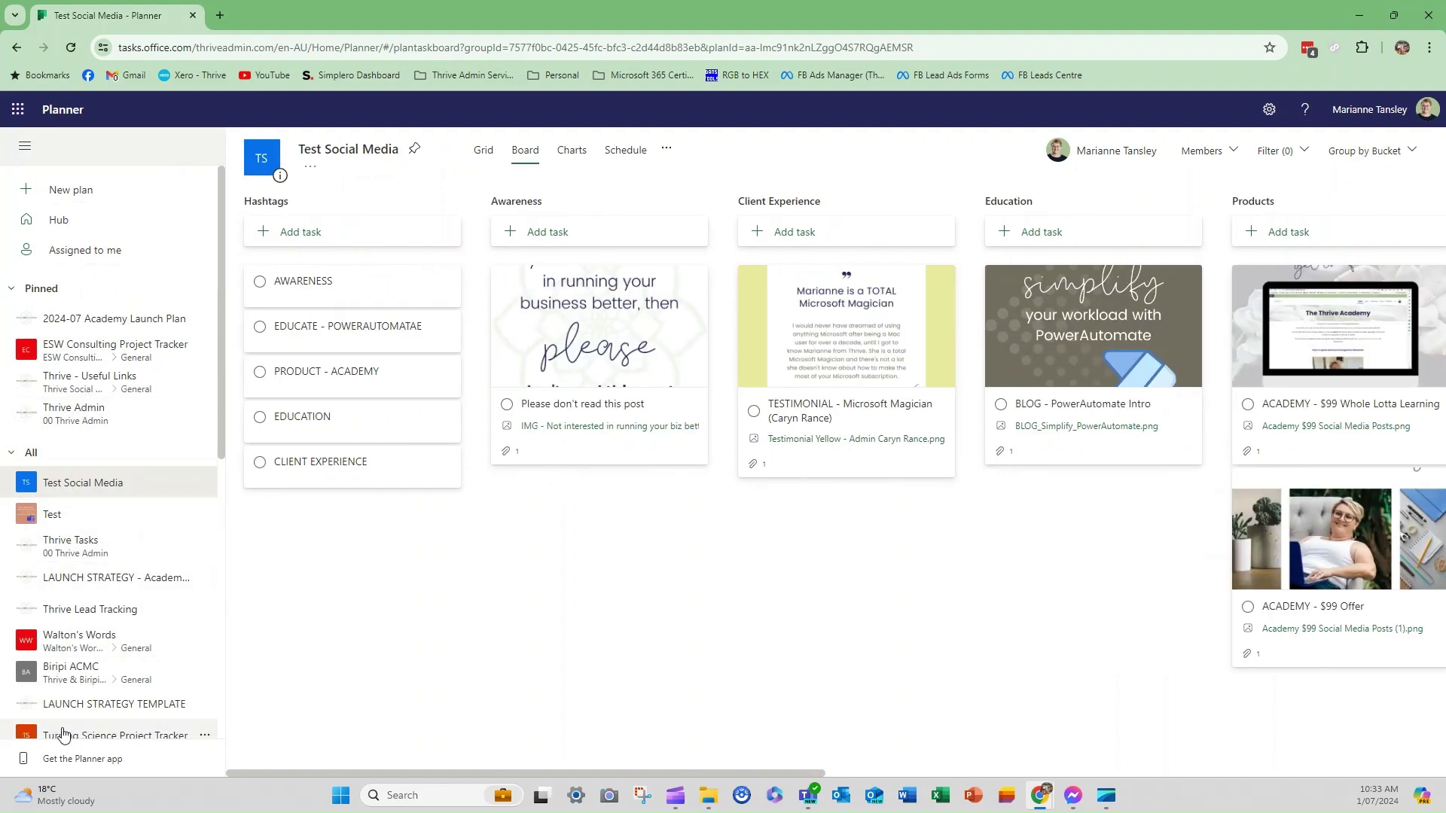
scroll(65, 742, down, 3)
scroll(87, 632, up, 3)
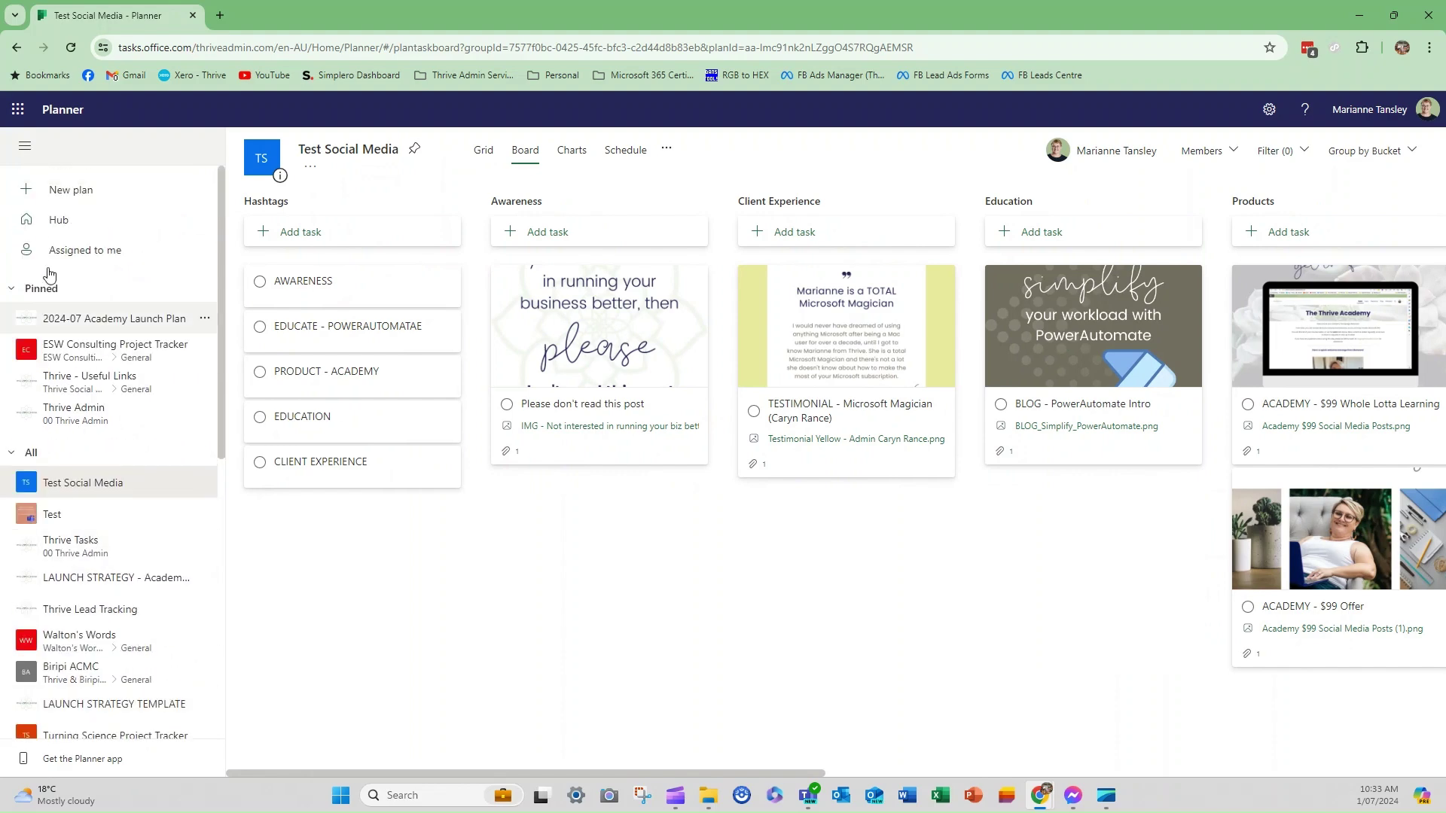
click(25, 146)
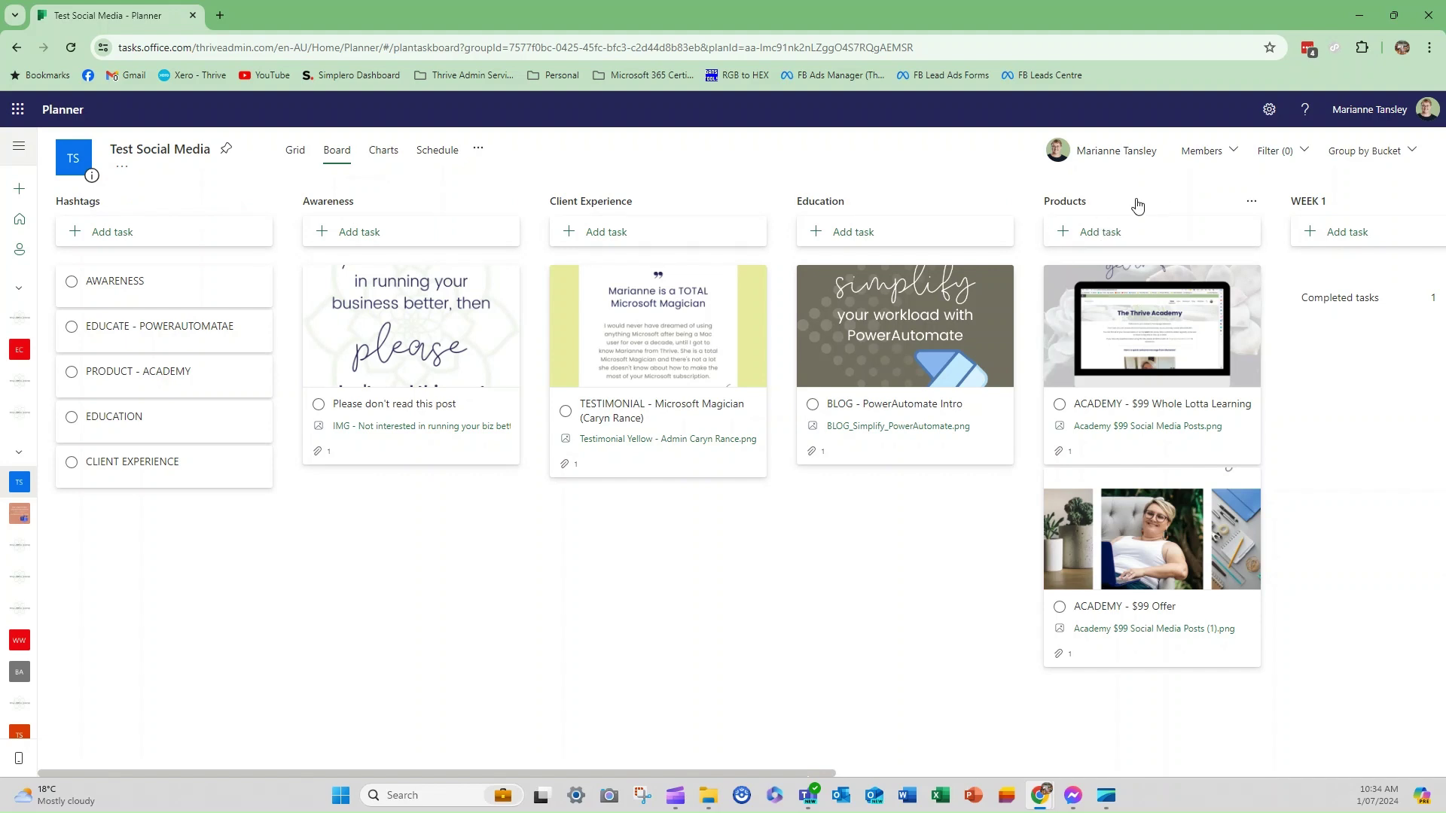
scroll(1163, 259, right, 2)
scroll(1162, 263, right, 5)
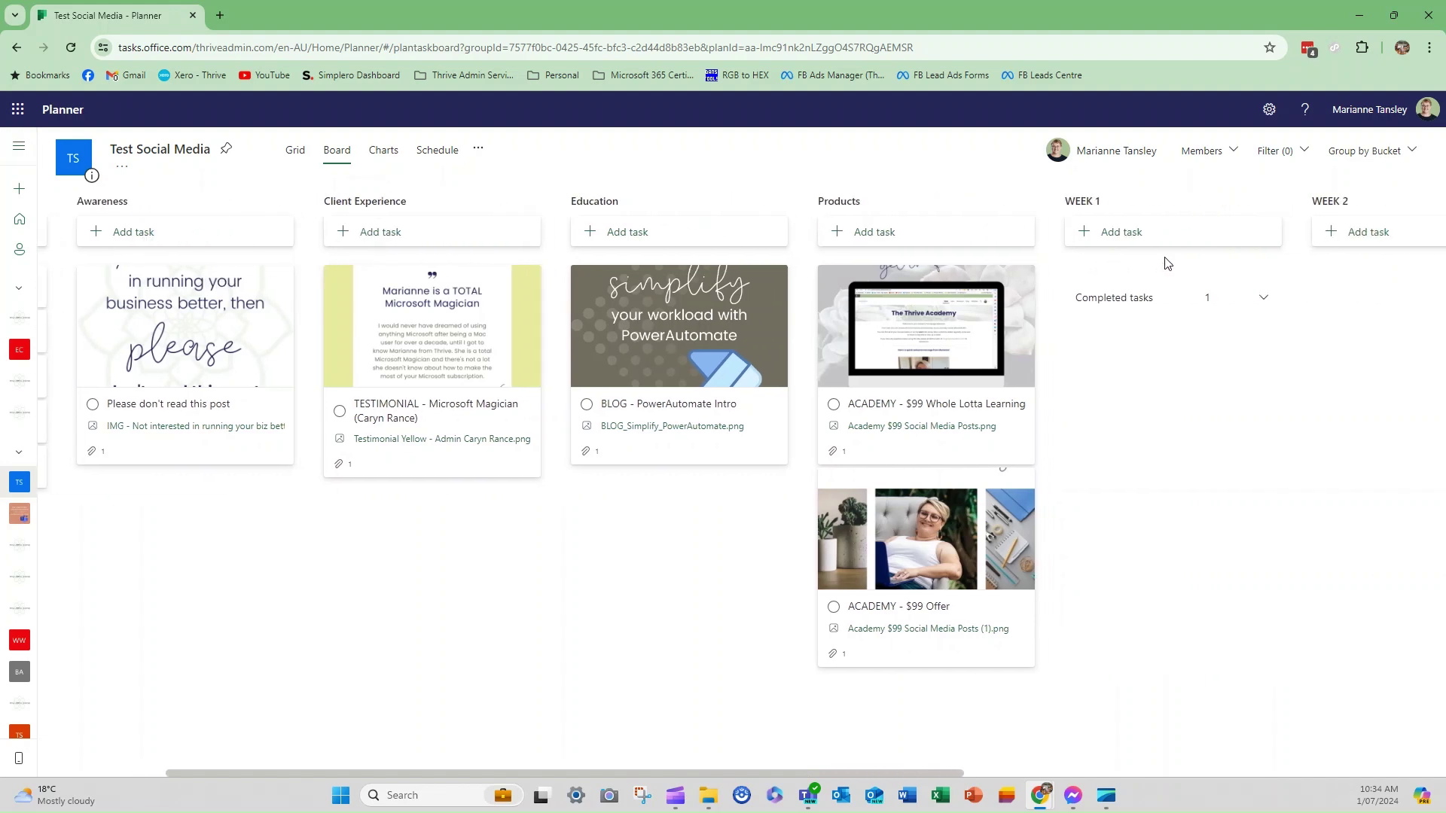
scroll(1172, 277, right, 12)
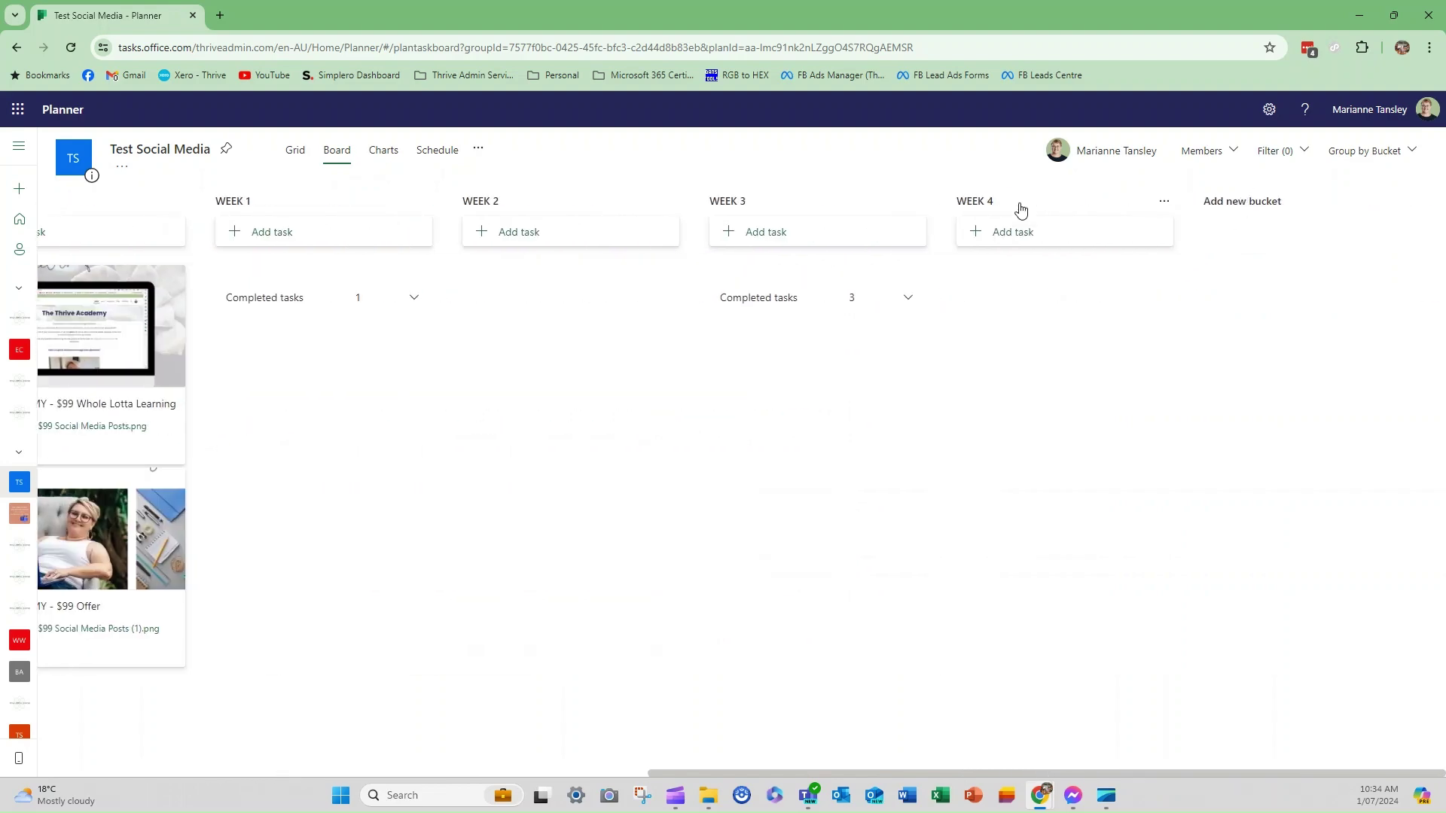
drag(1019, 206, 1287, 207)
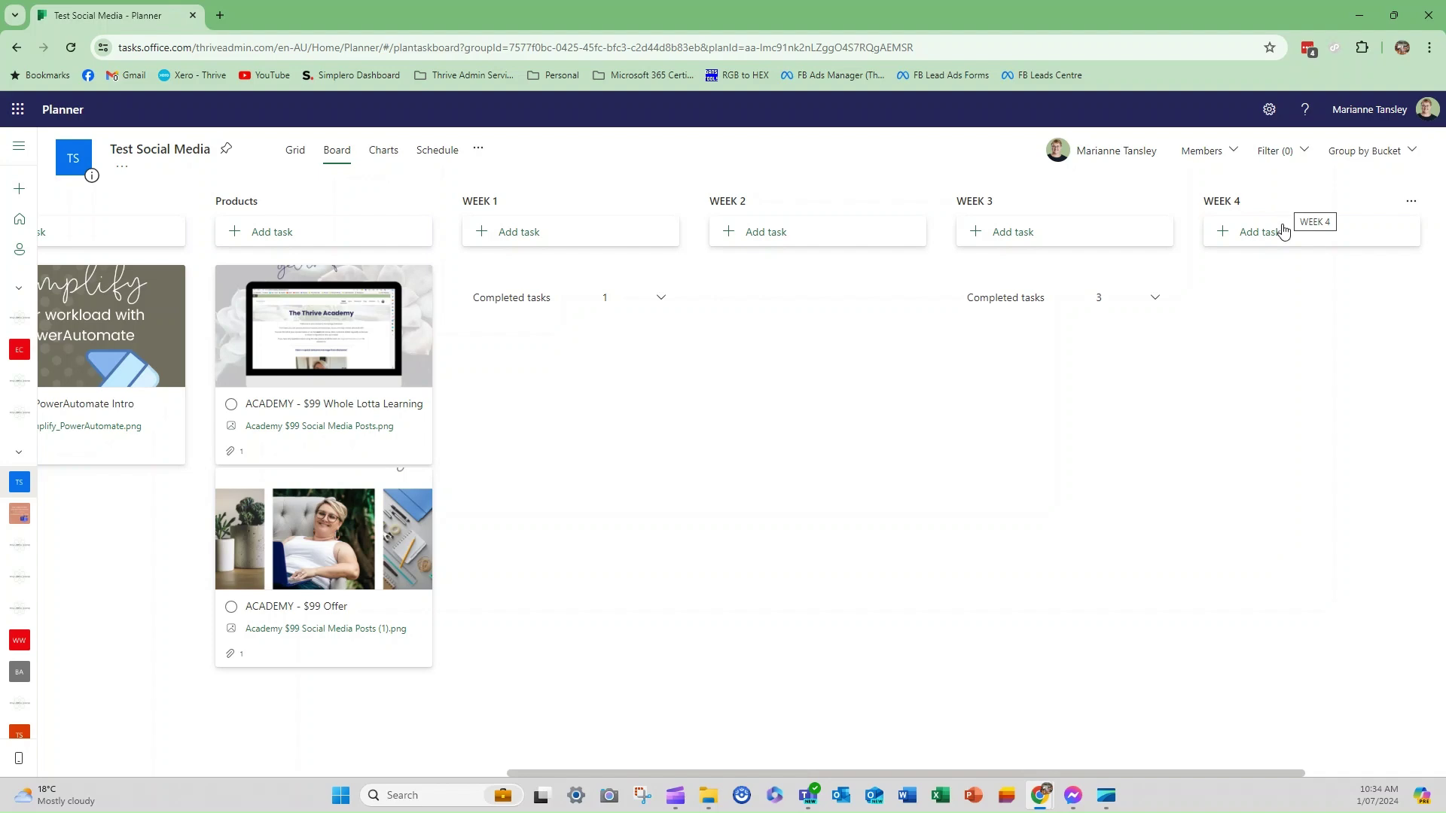
scroll(872, 640, left, 10)
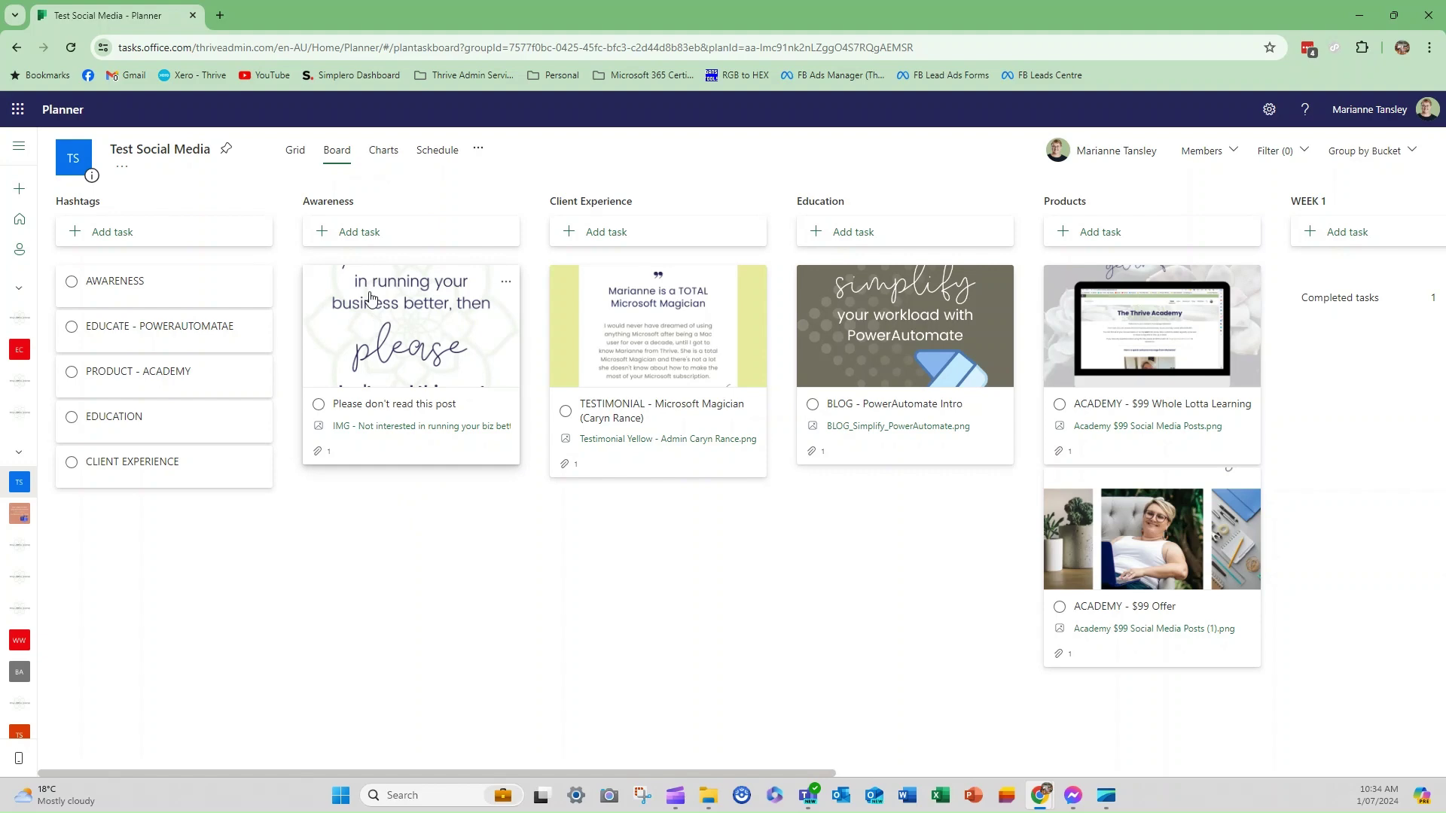
Step: Open the 'Please don't read this post' task details and look over its fields
click(371, 297)
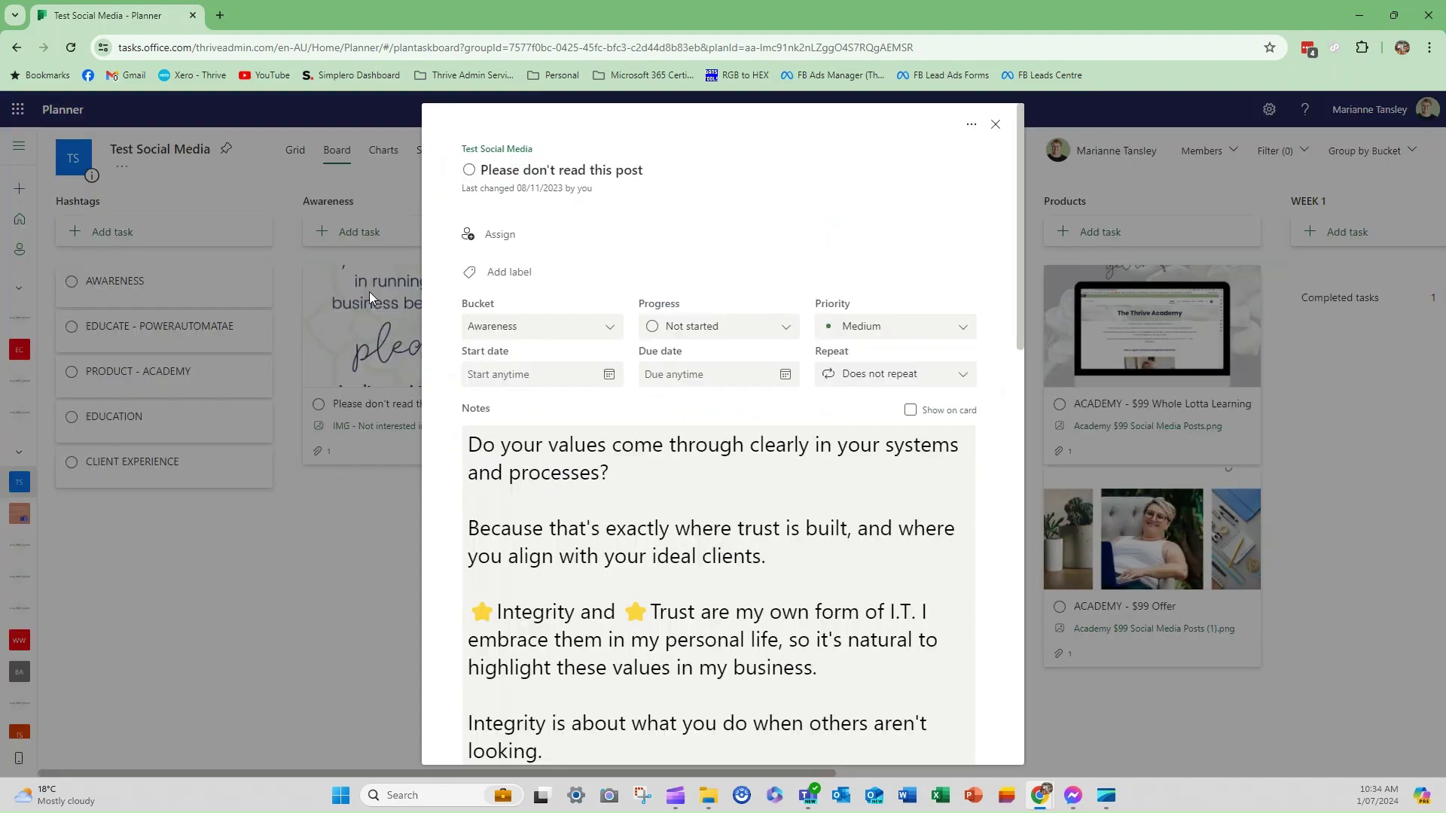
scroll(670, 603, down, 6)
scroll(670, 602, down, 3)
scroll(671, 600, up, 10)
click(500, 173)
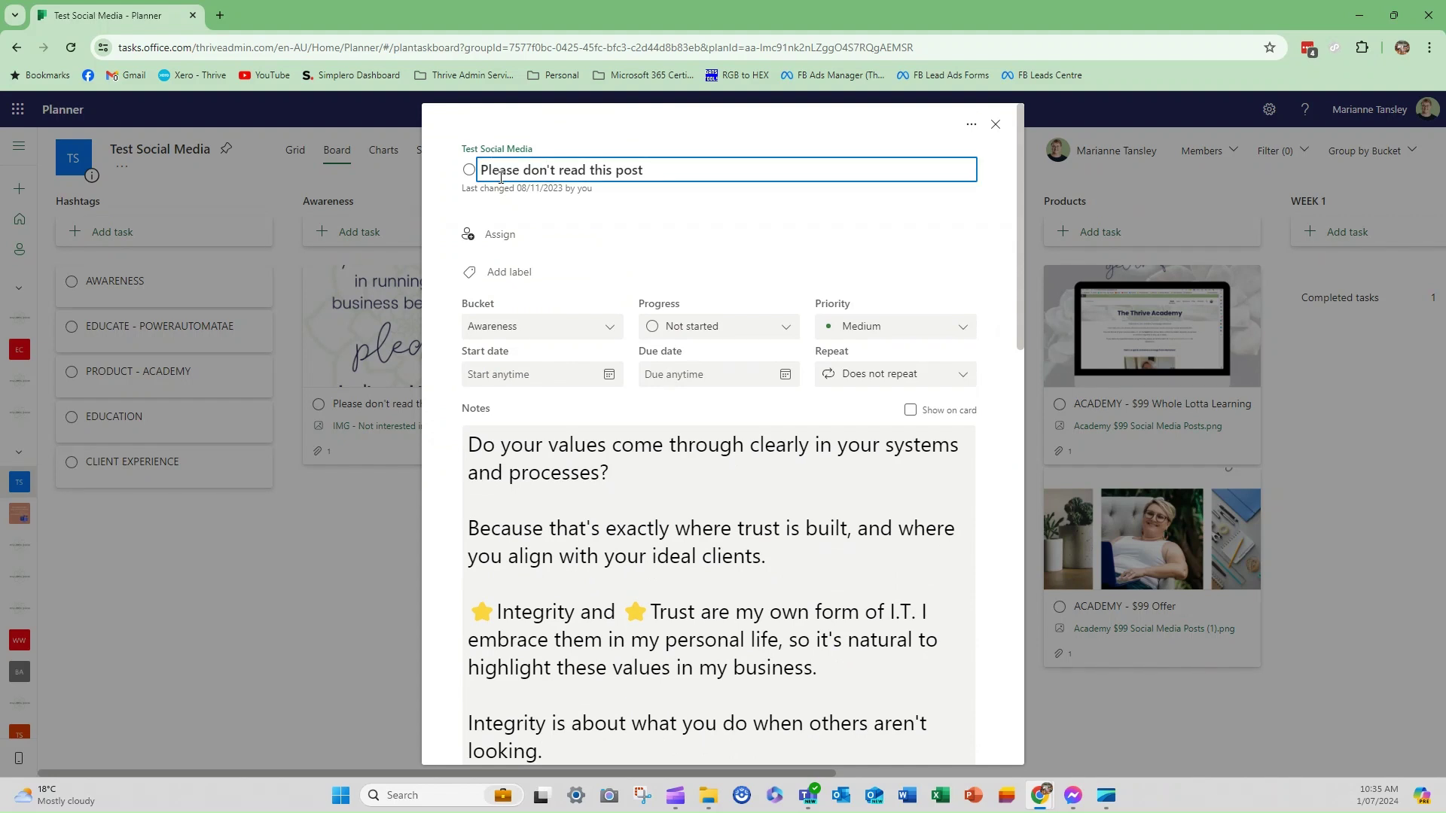
Step: Check the assignee picker and label list, closing both without assigning anyone or adding labels
click(497, 246)
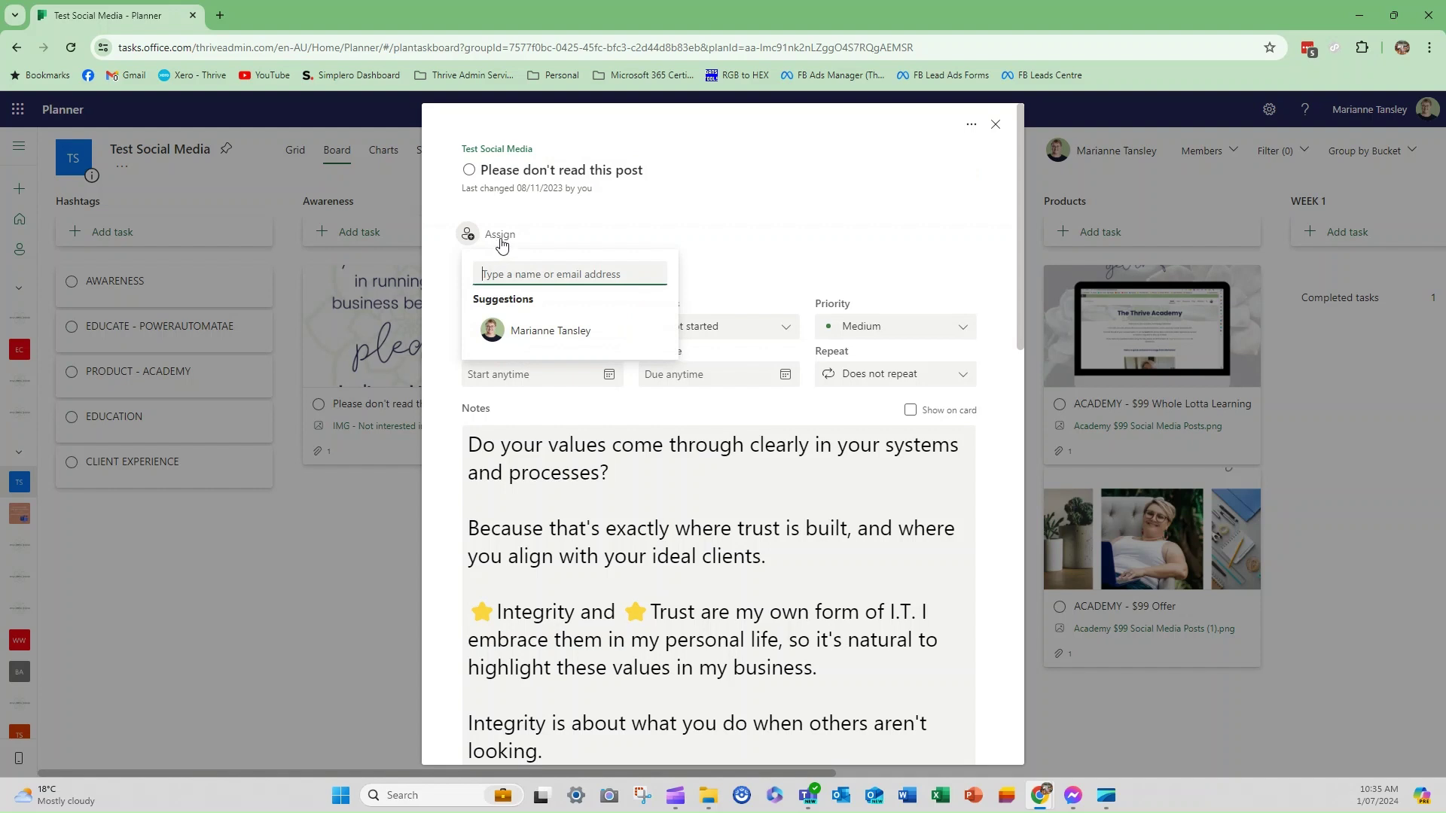
key(Escape)
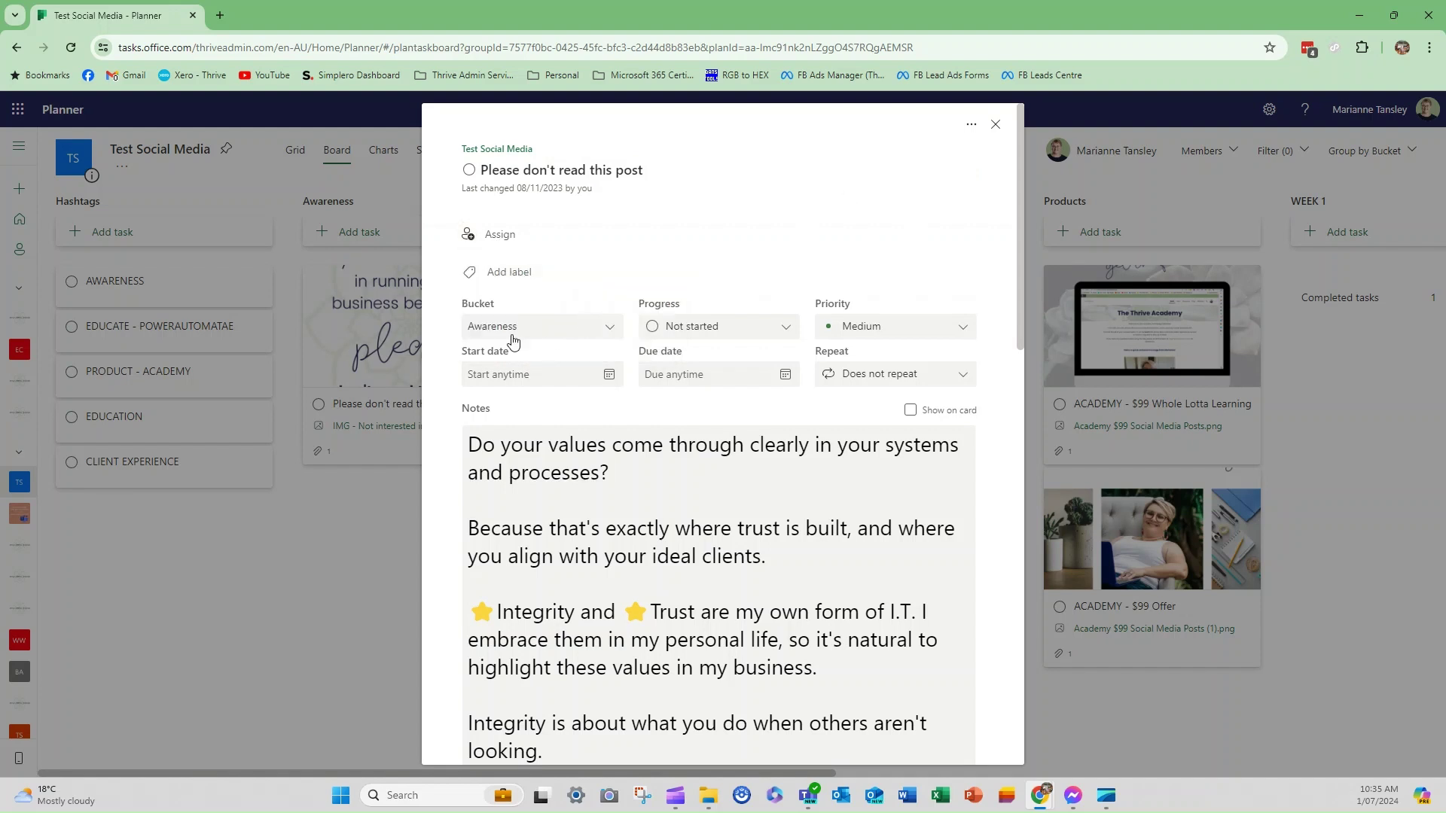
click(506, 273)
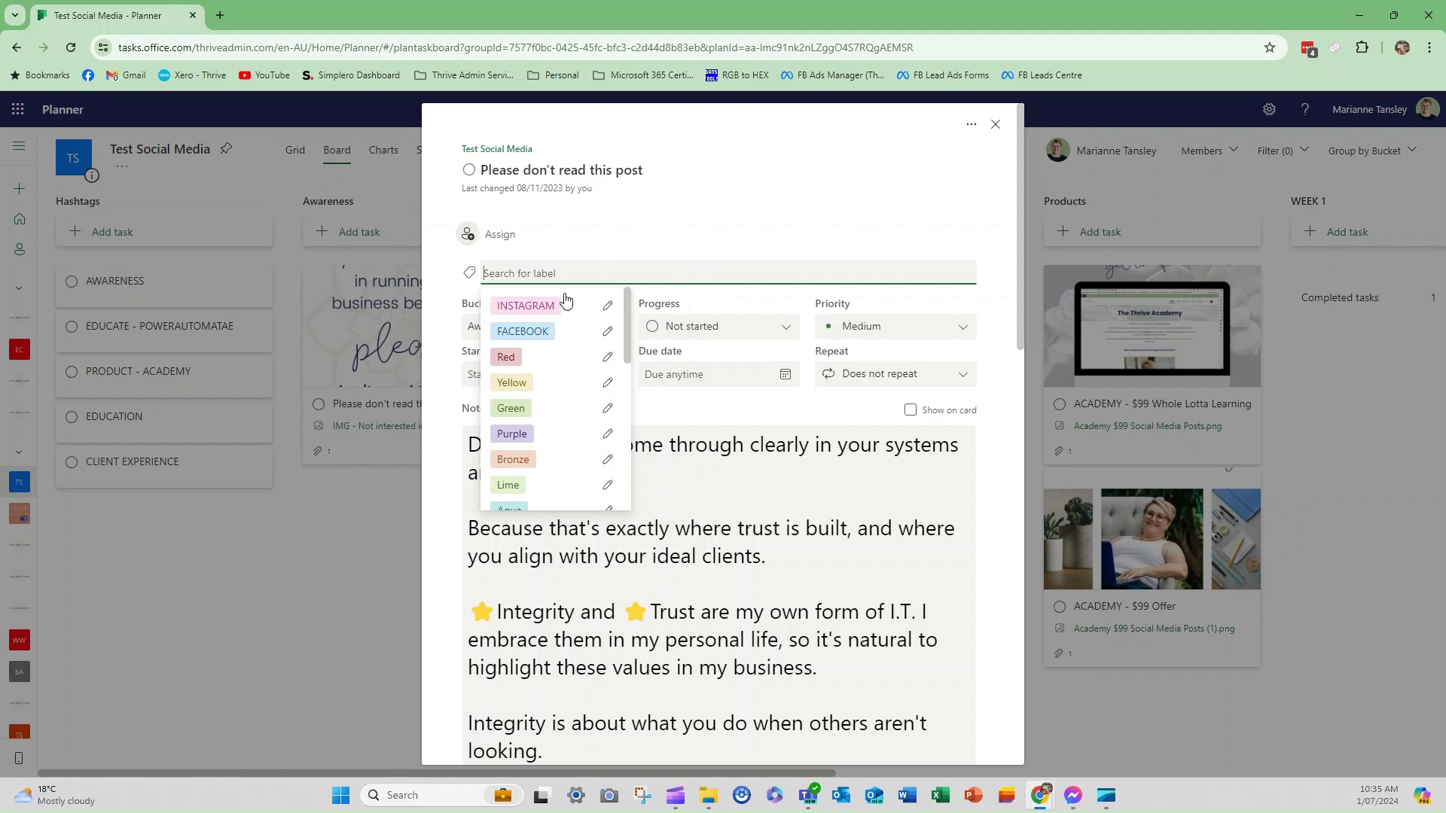
click(441, 316)
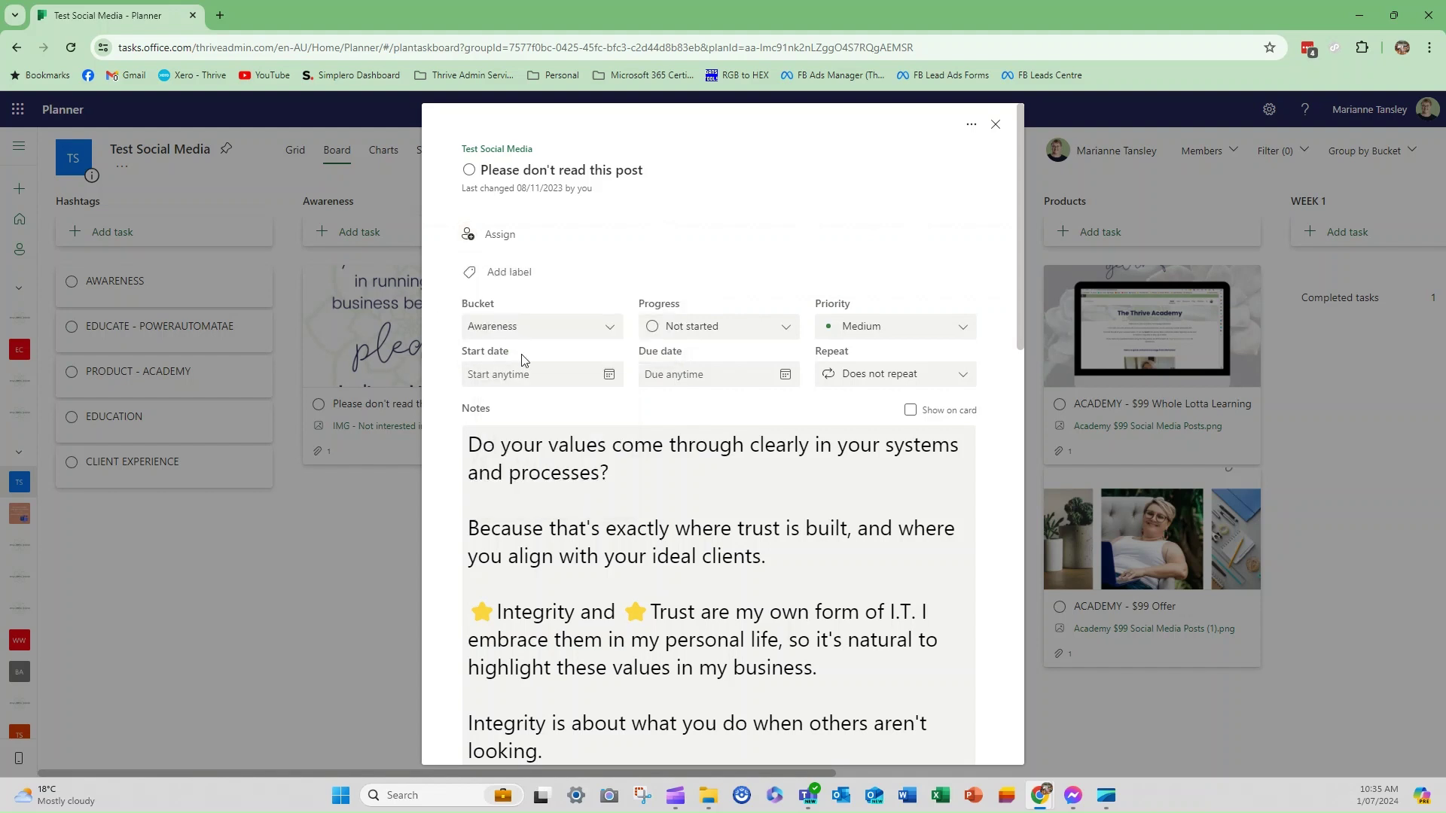
click(519, 332)
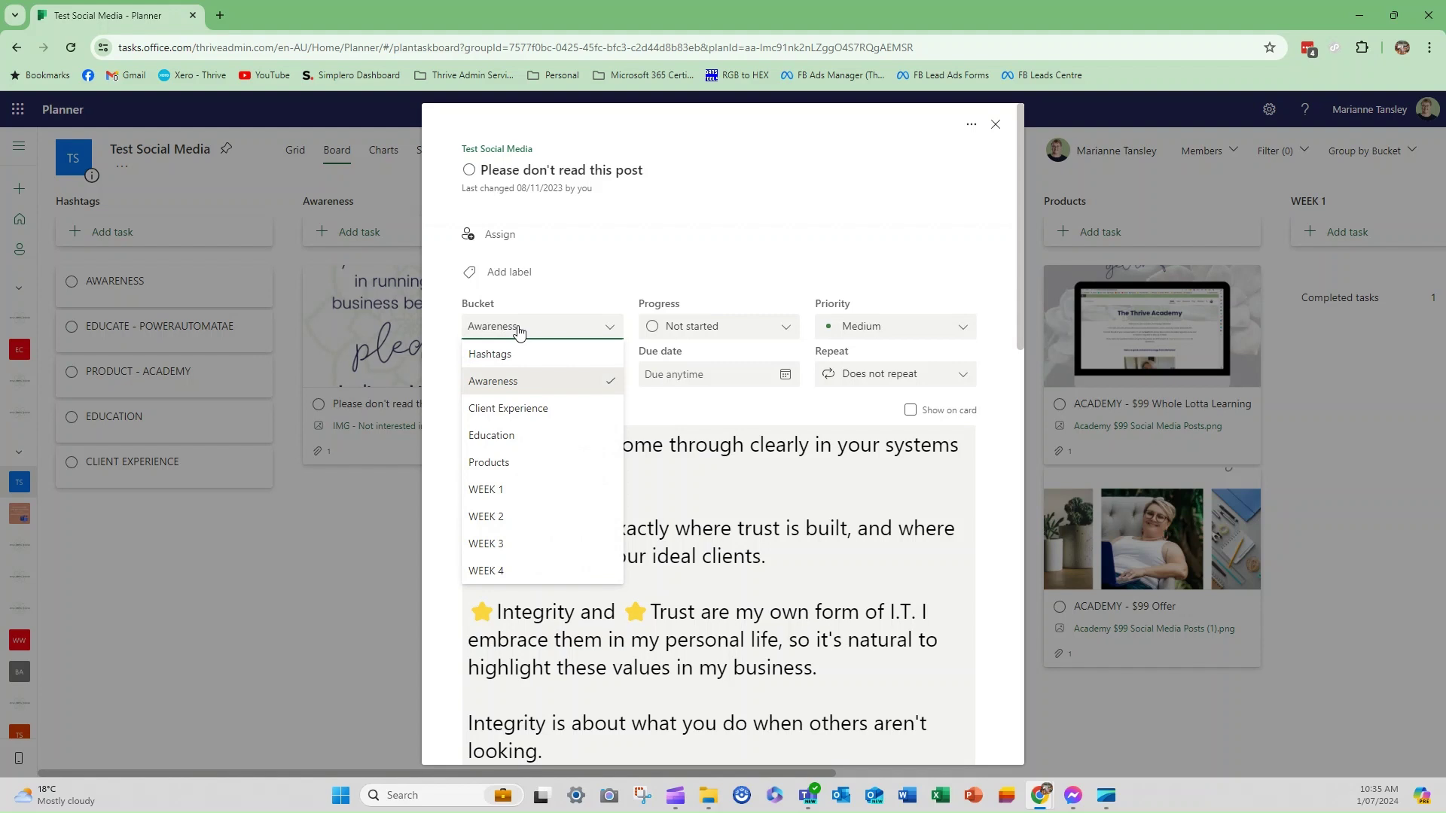
click(690, 279)
click(690, 302)
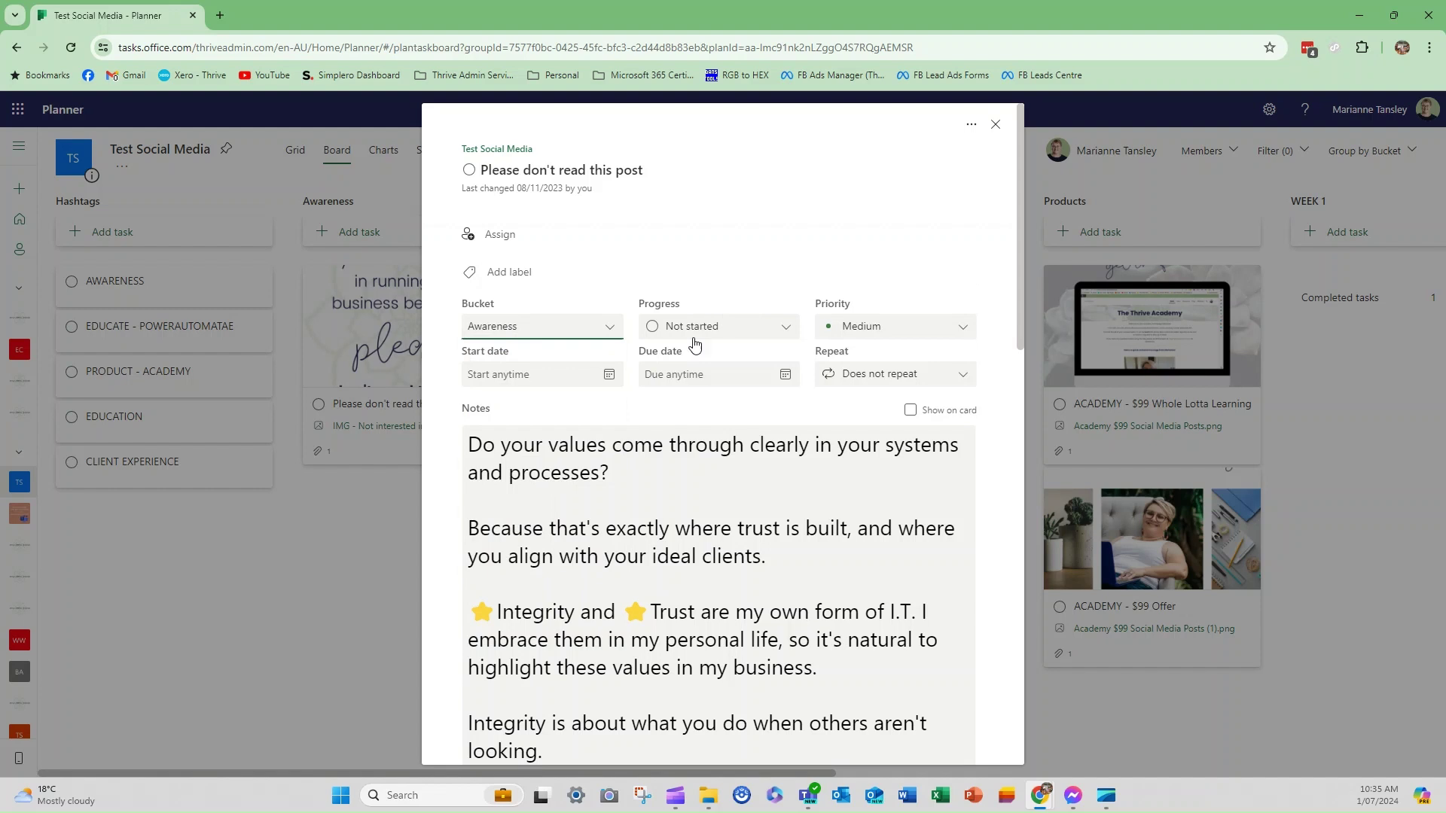
click(692, 331)
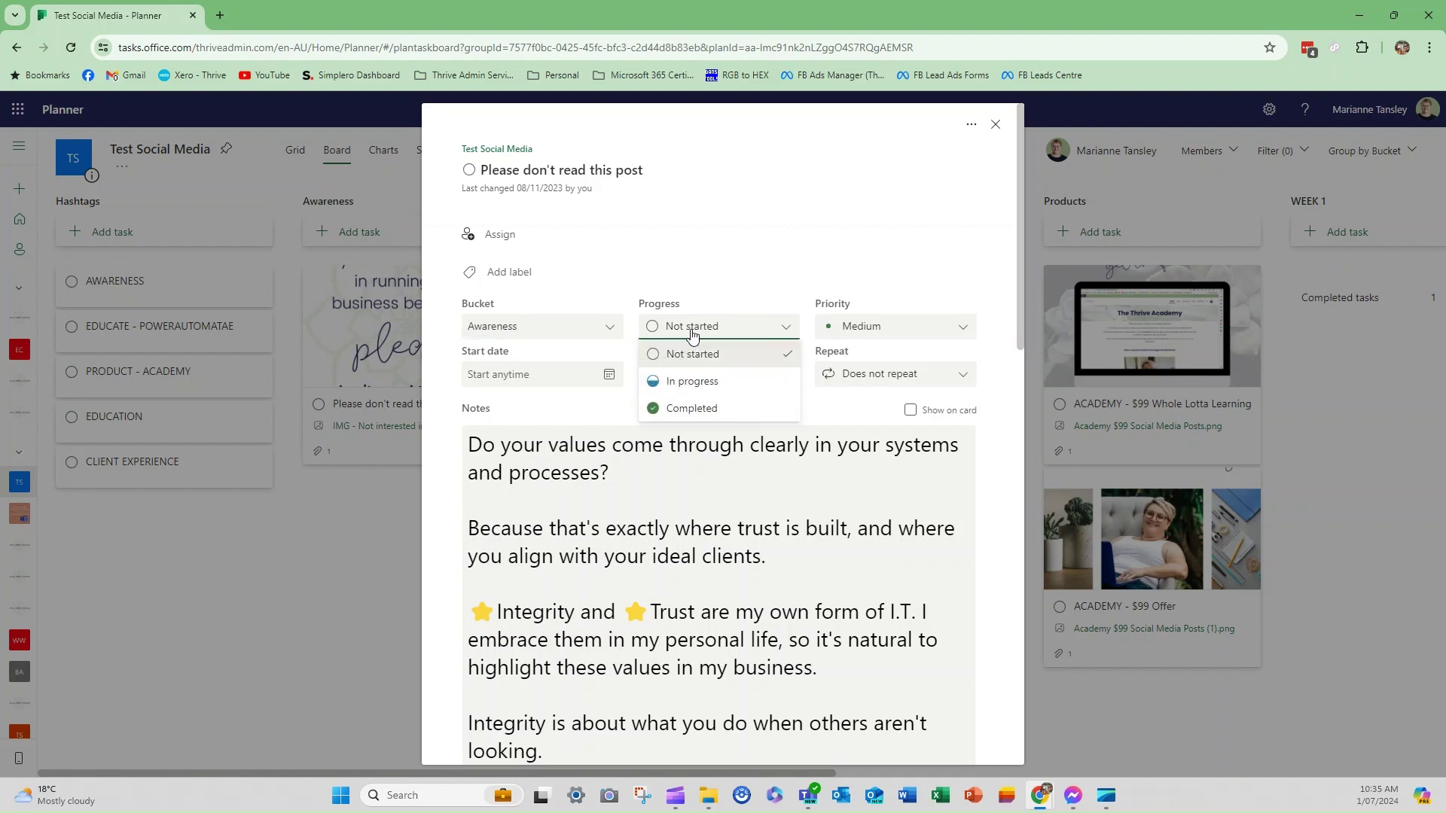
click(881, 332)
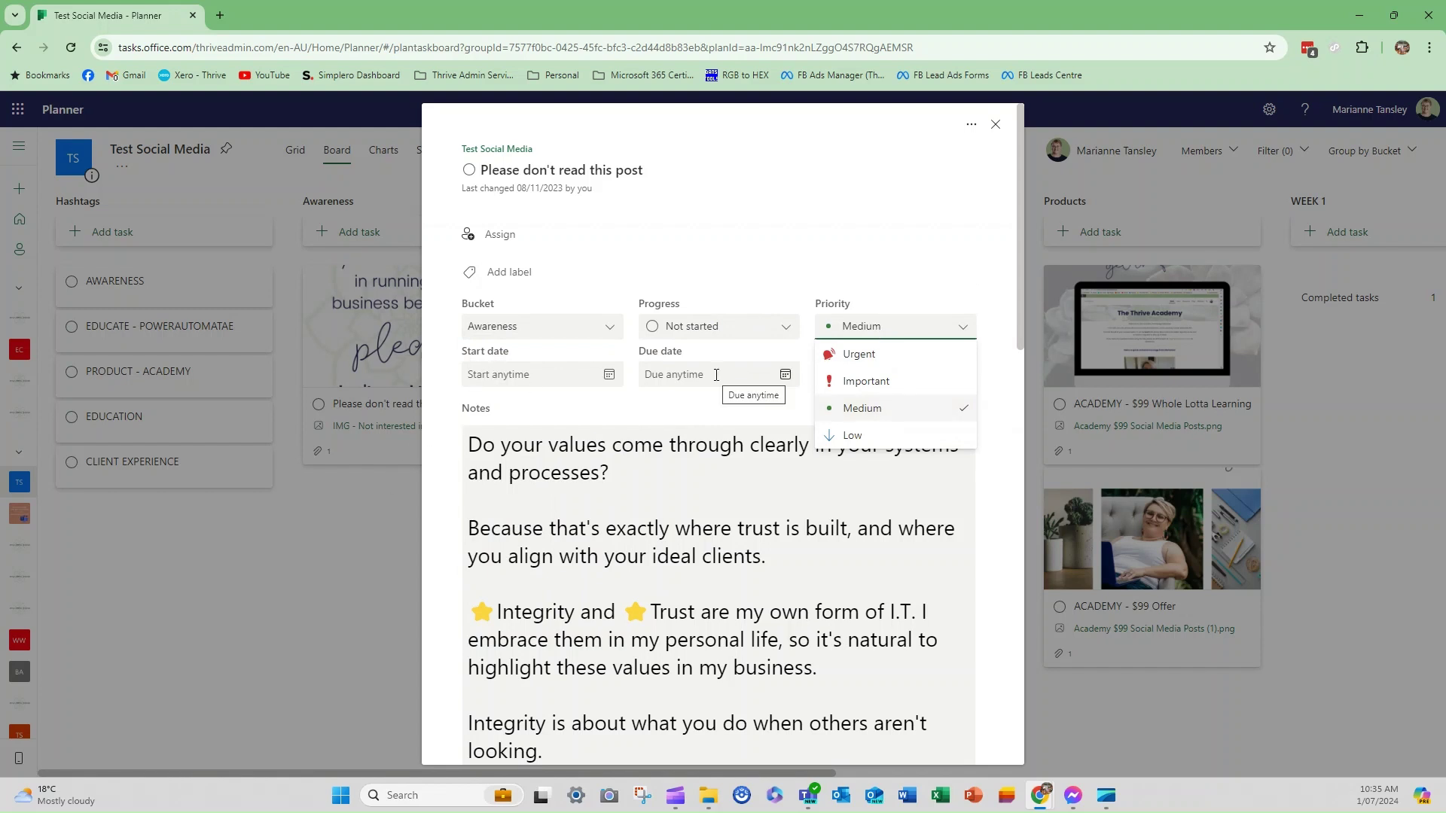
click(745, 374)
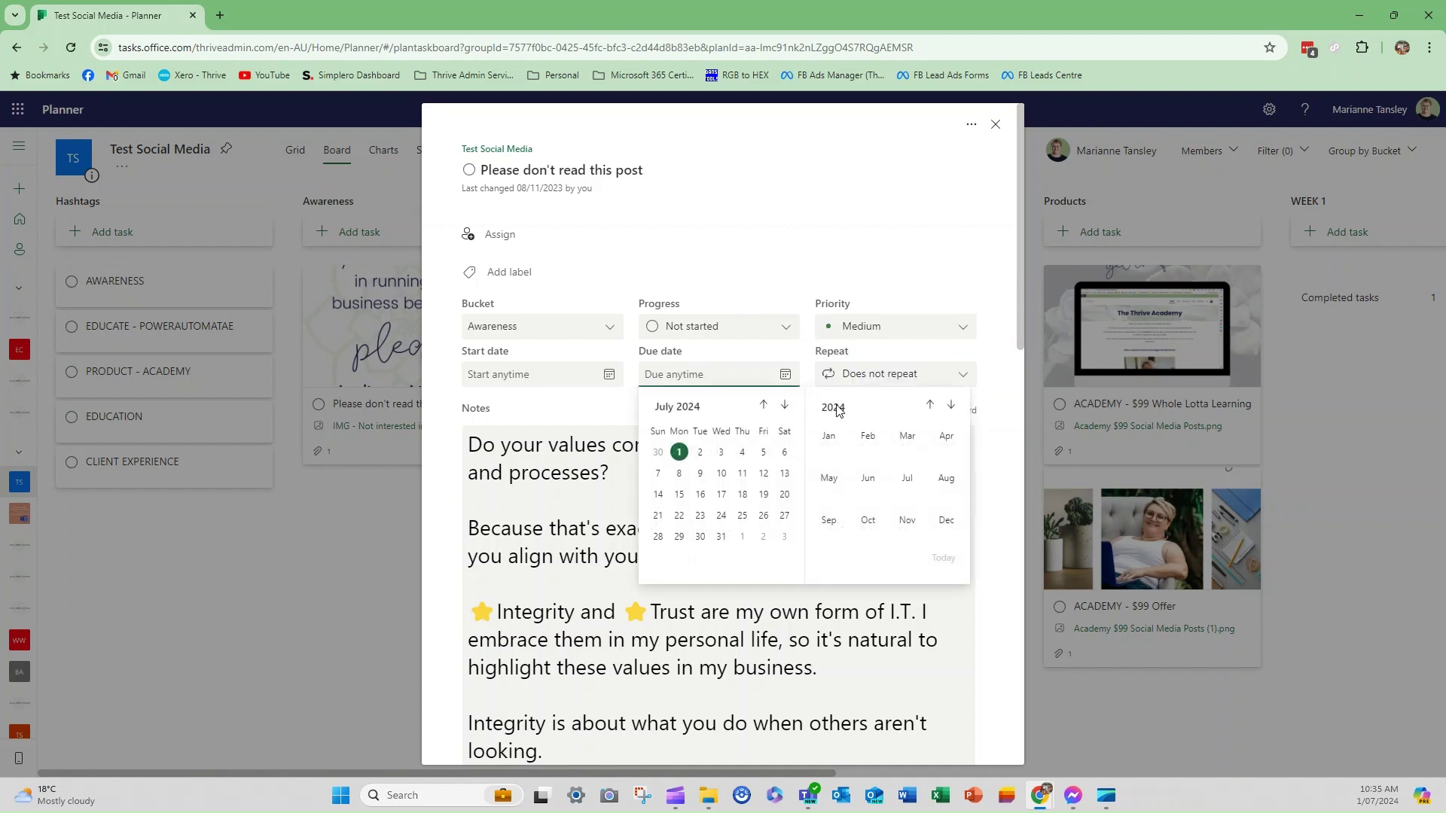
click(905, 374)
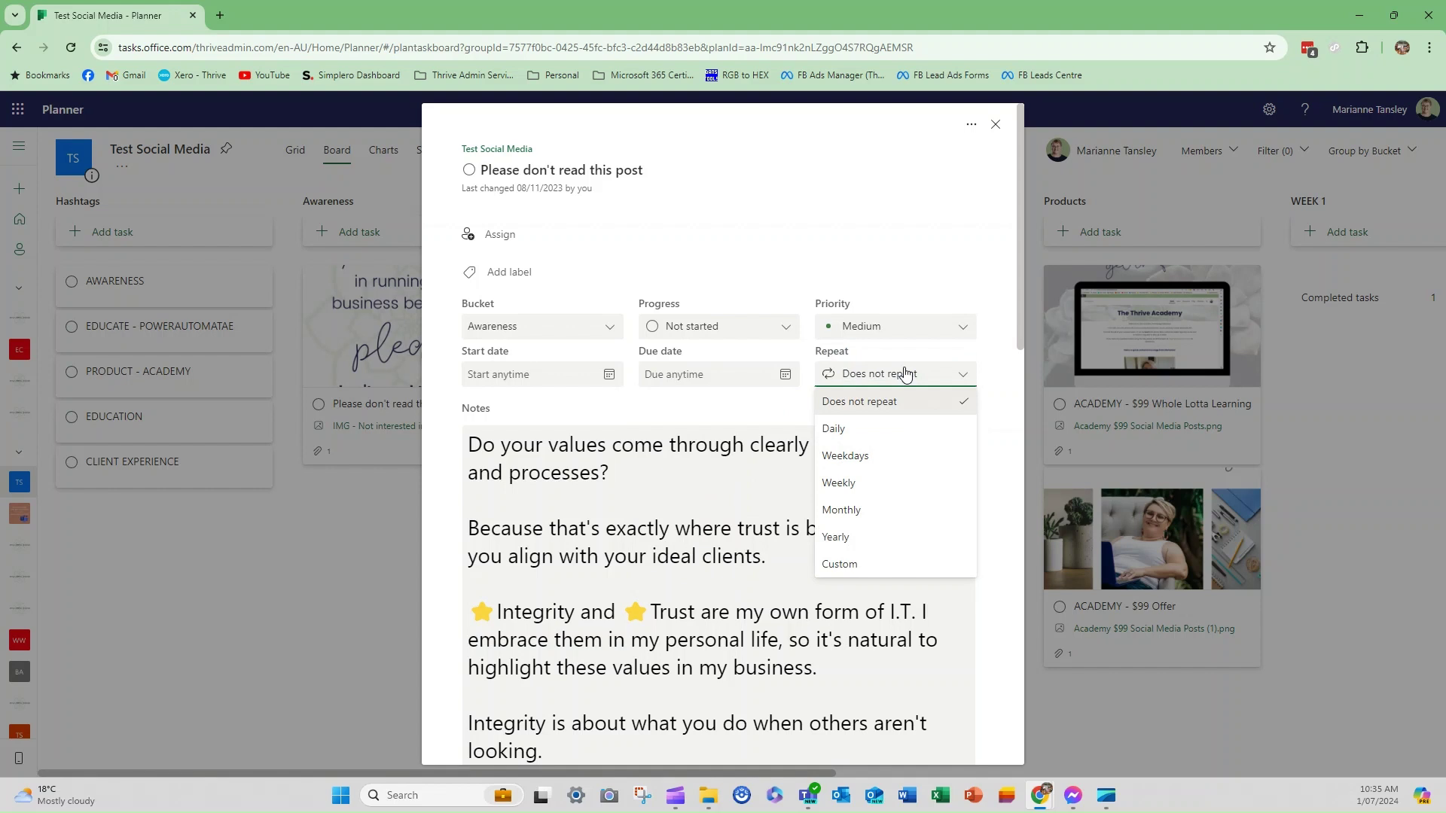
click(889, 207)
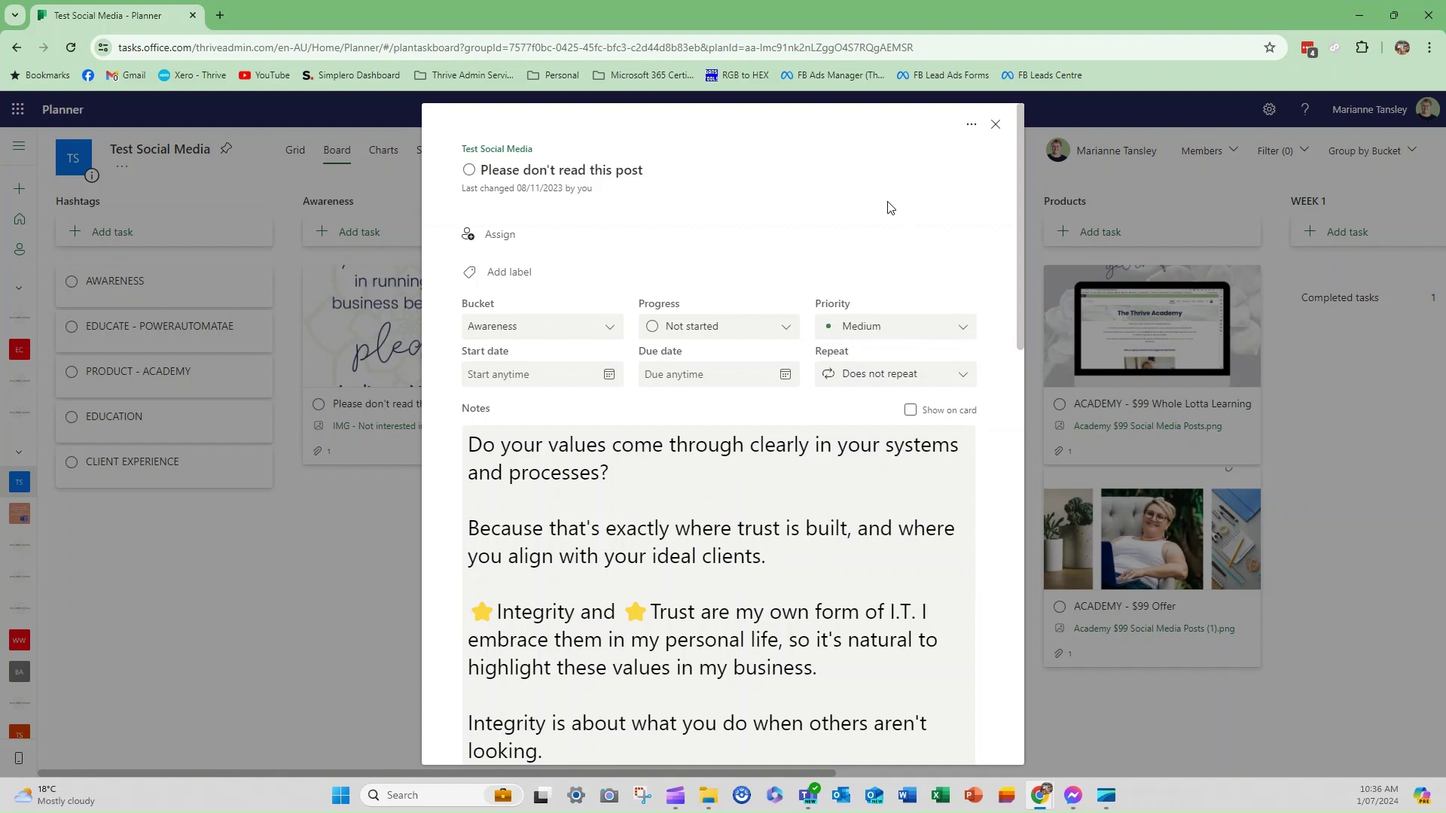
scroll(625, 567, down, 3)
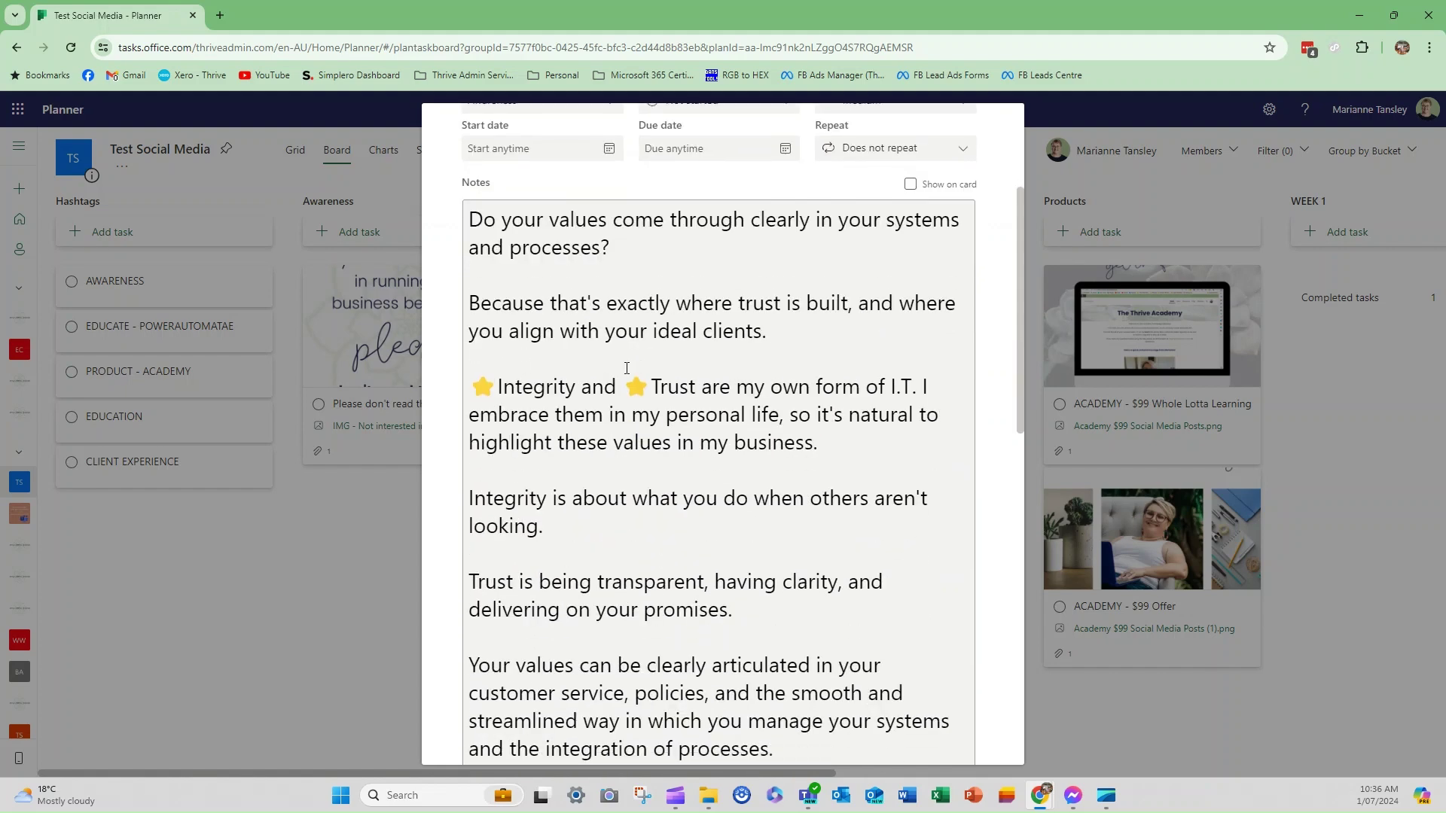
drag(492, 248, 683, 555)
scroll(683, 556, down, 8)
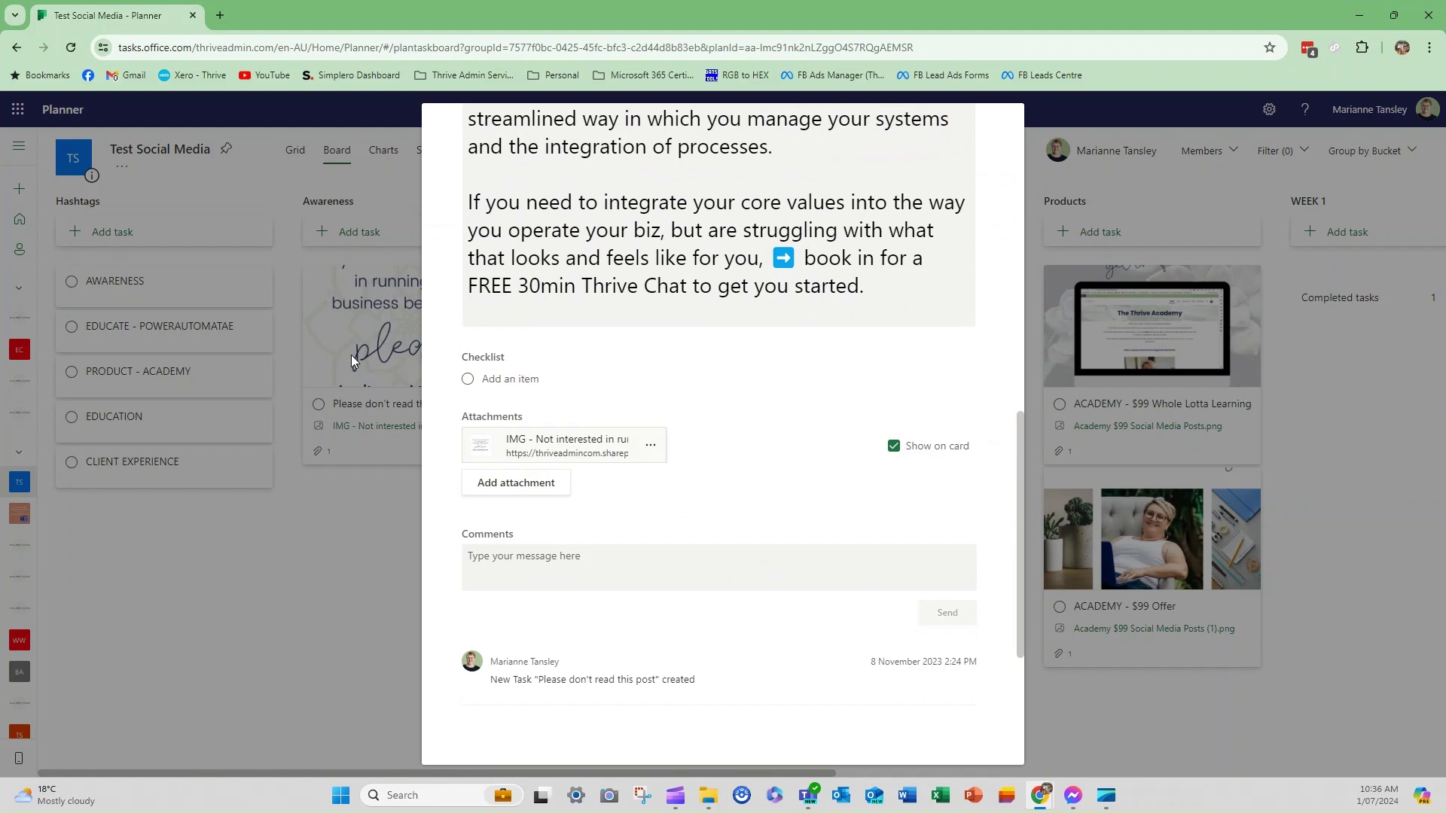
click(552, 563)
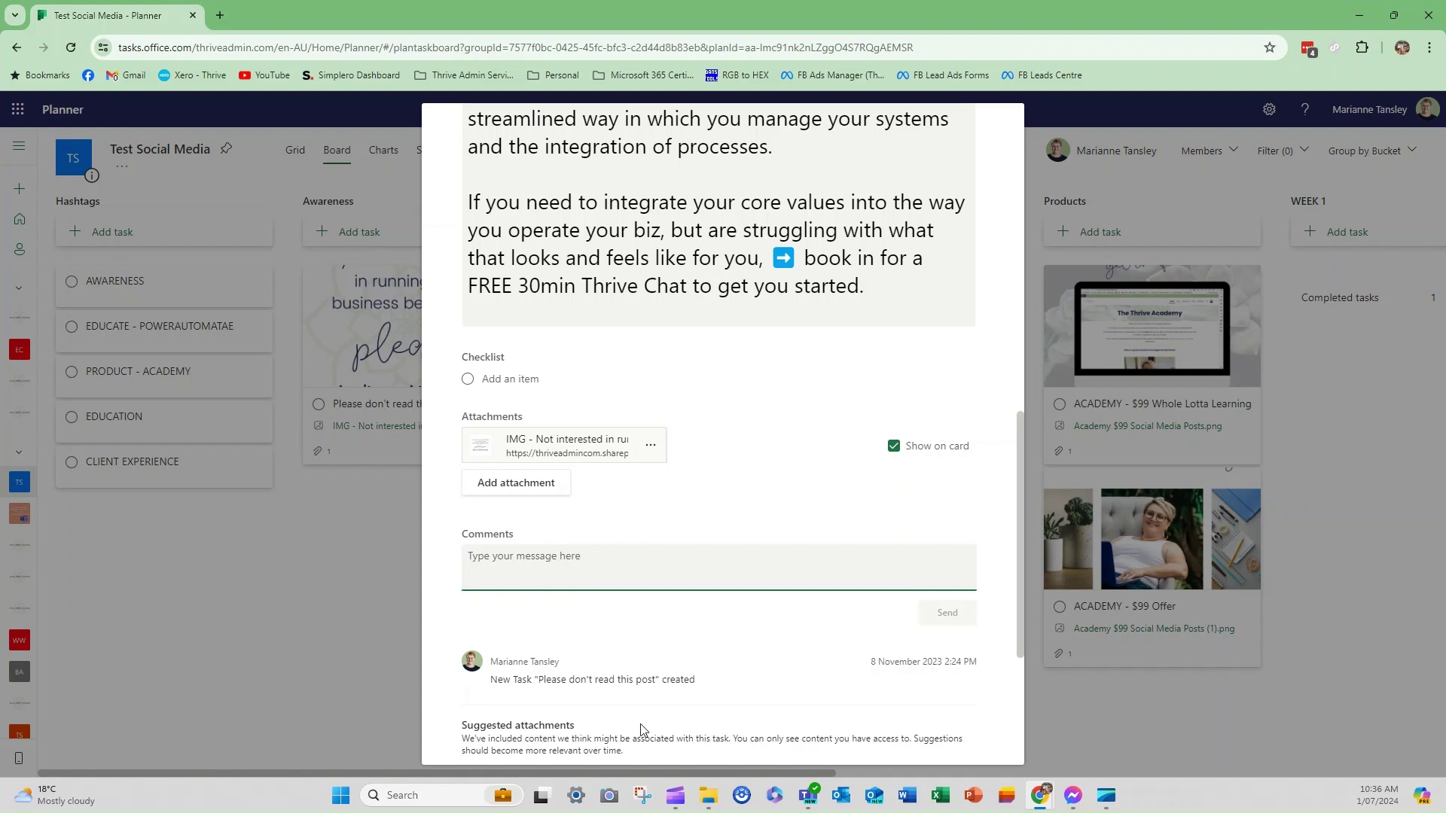
scroll(577, 685, down, 2)
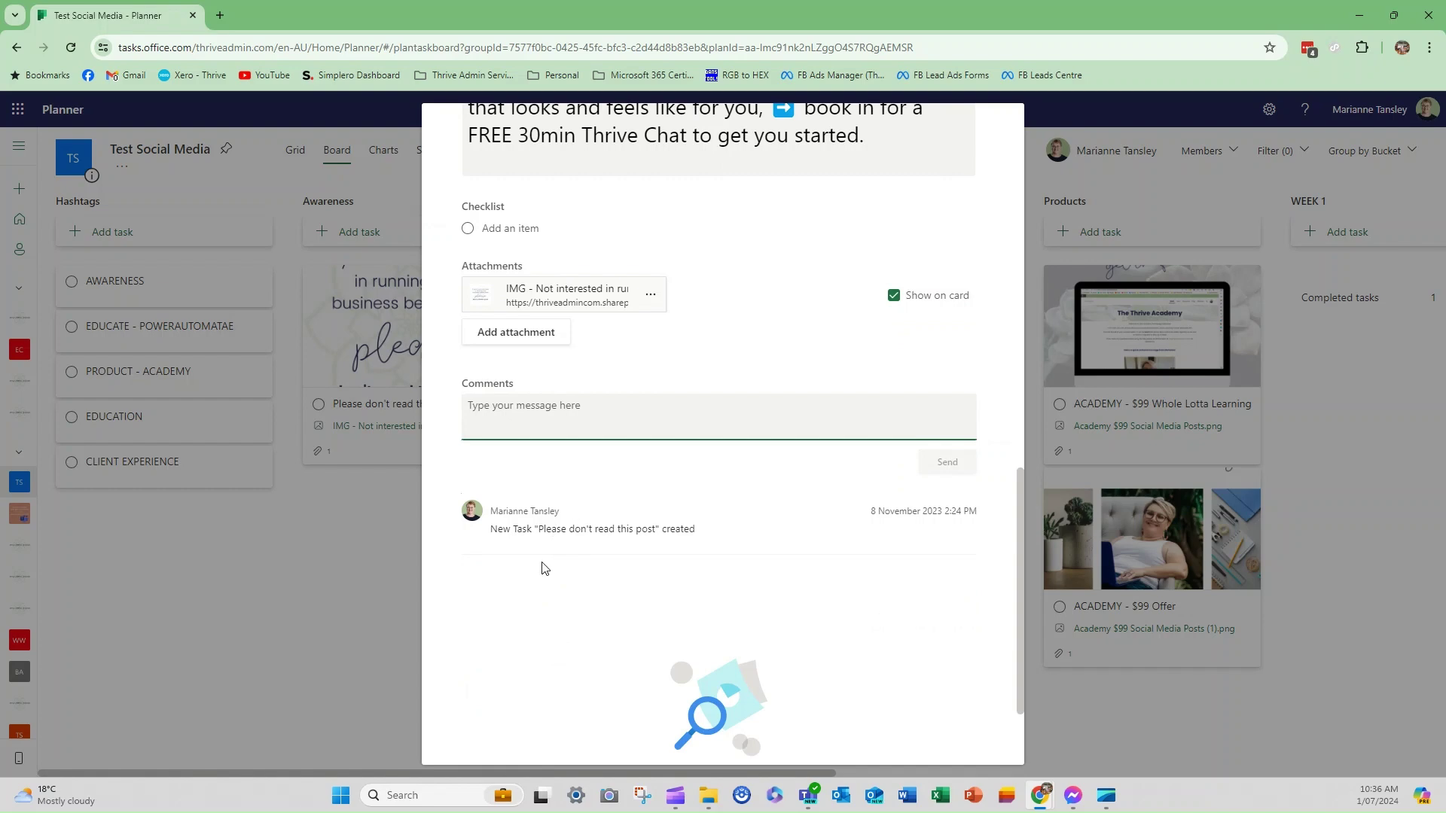
scroll(557, 576, down, 2)
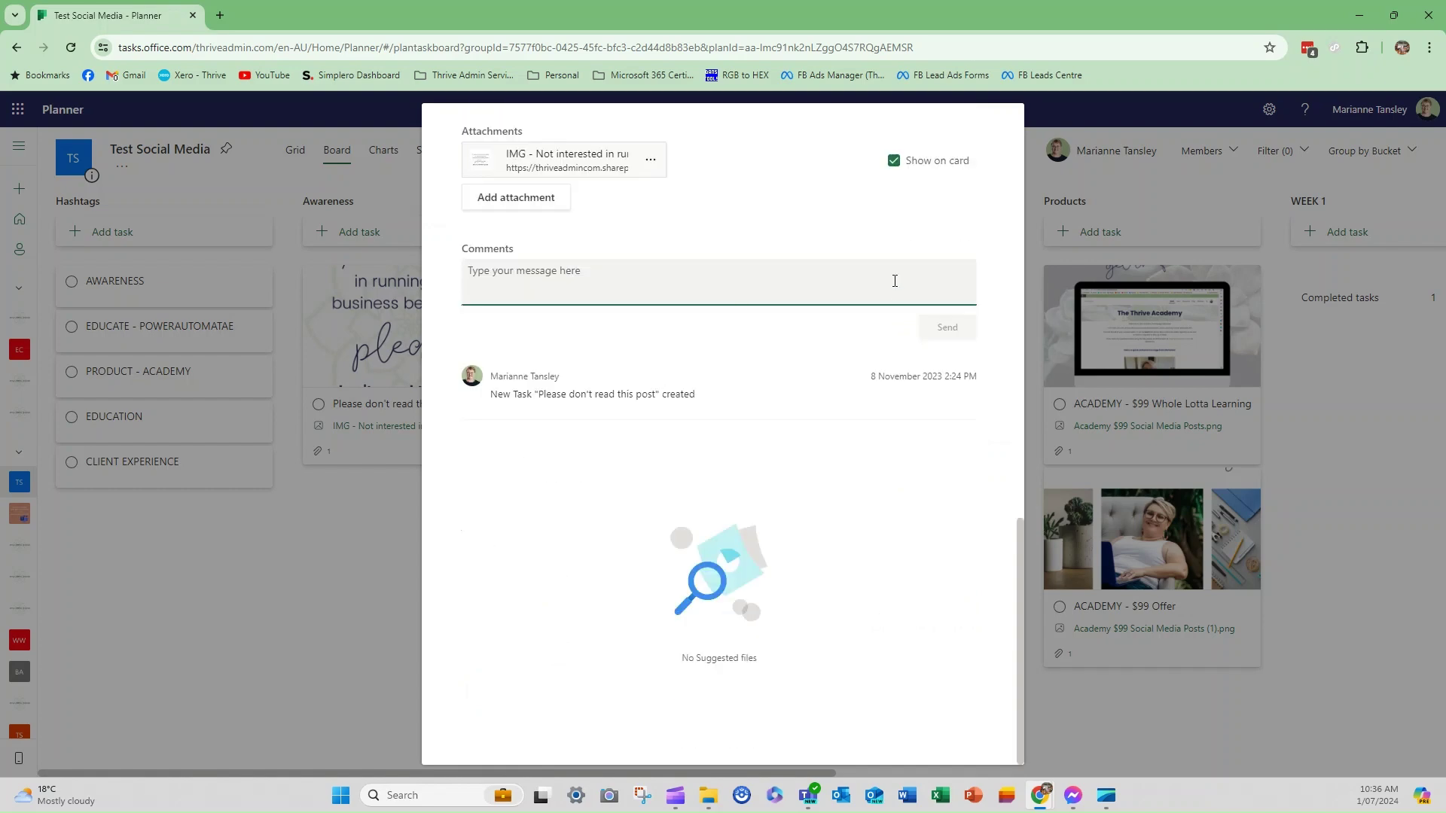
scroll(753, 452, up, 10)
scroll(705, 509, down, 4)
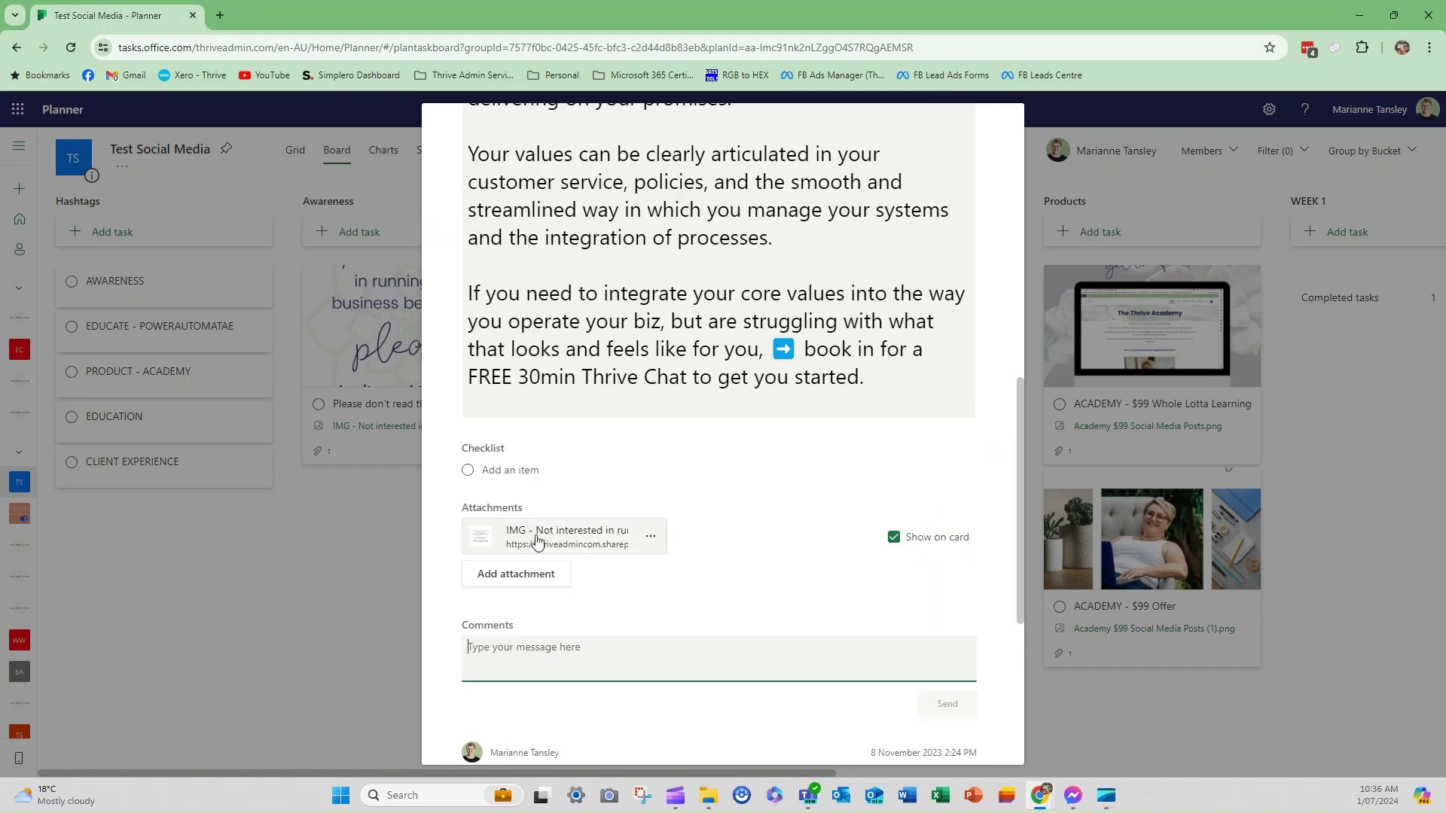
Step: Stop showing the attachment image on the task card
click(893, 537)
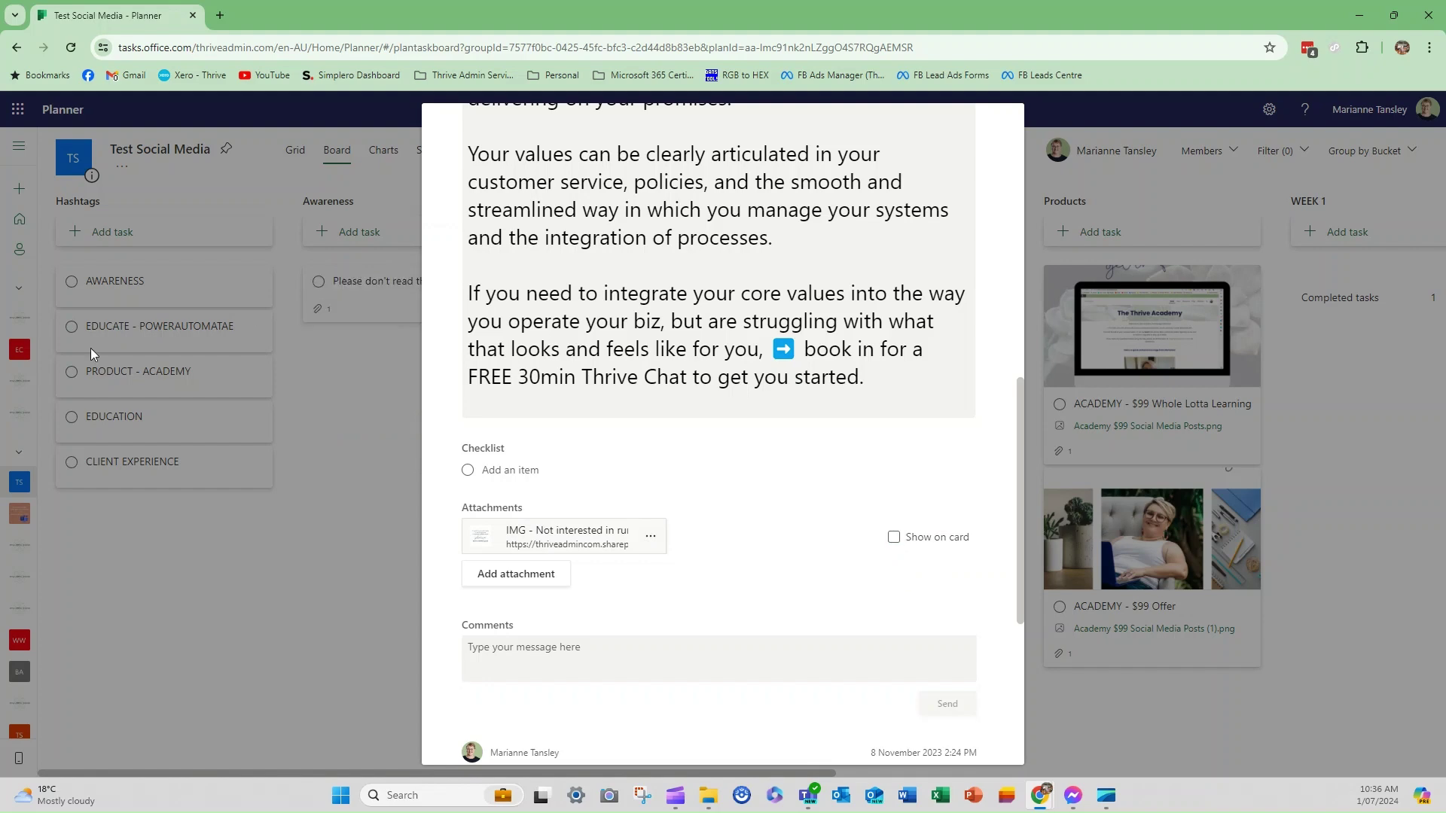
scroll(346, 294, up, 10)
scroll(445, 316, up, 5)
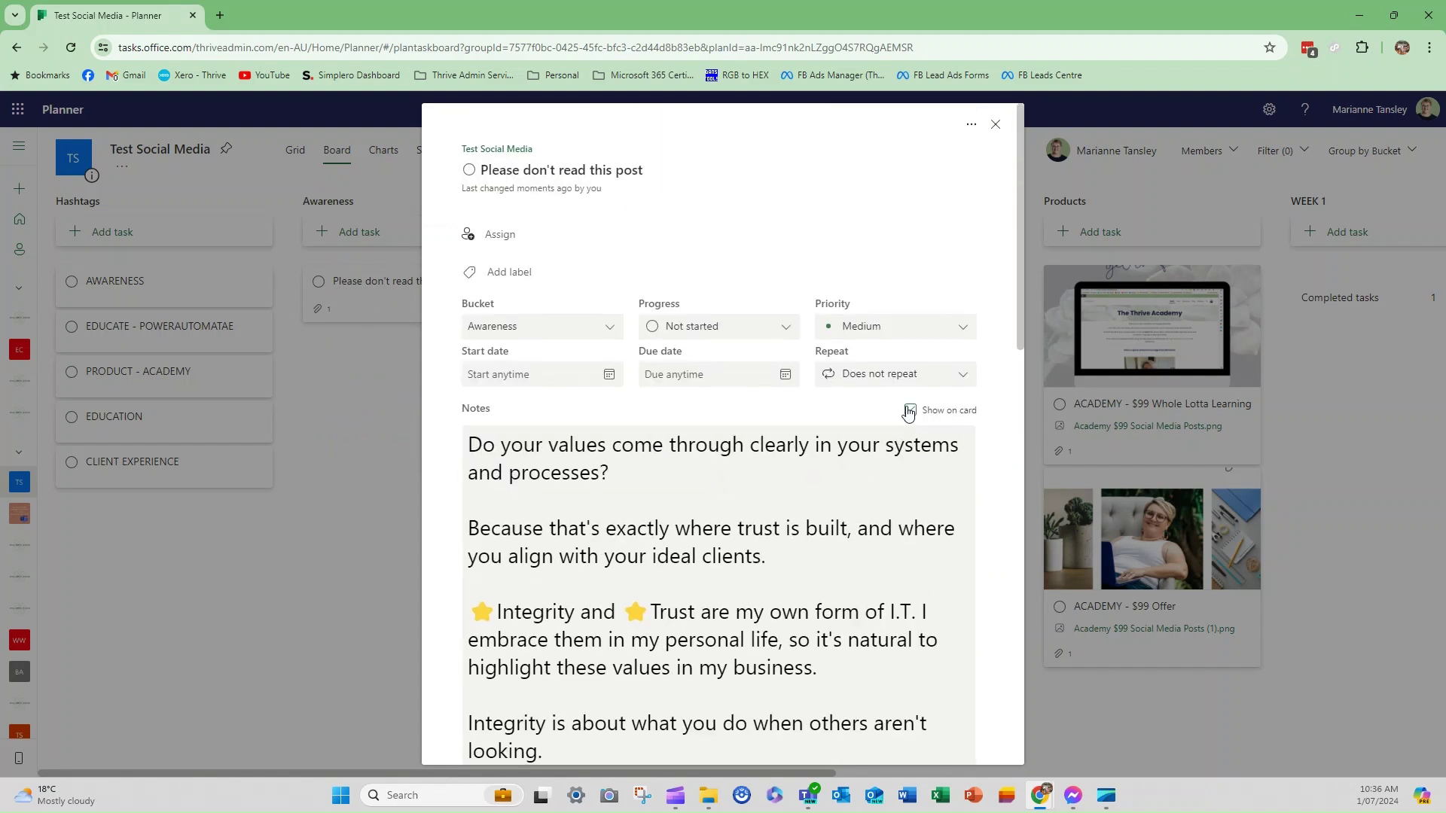
Step: Toggle the Notes 'Show on card' option on and back off
click(910, 411)
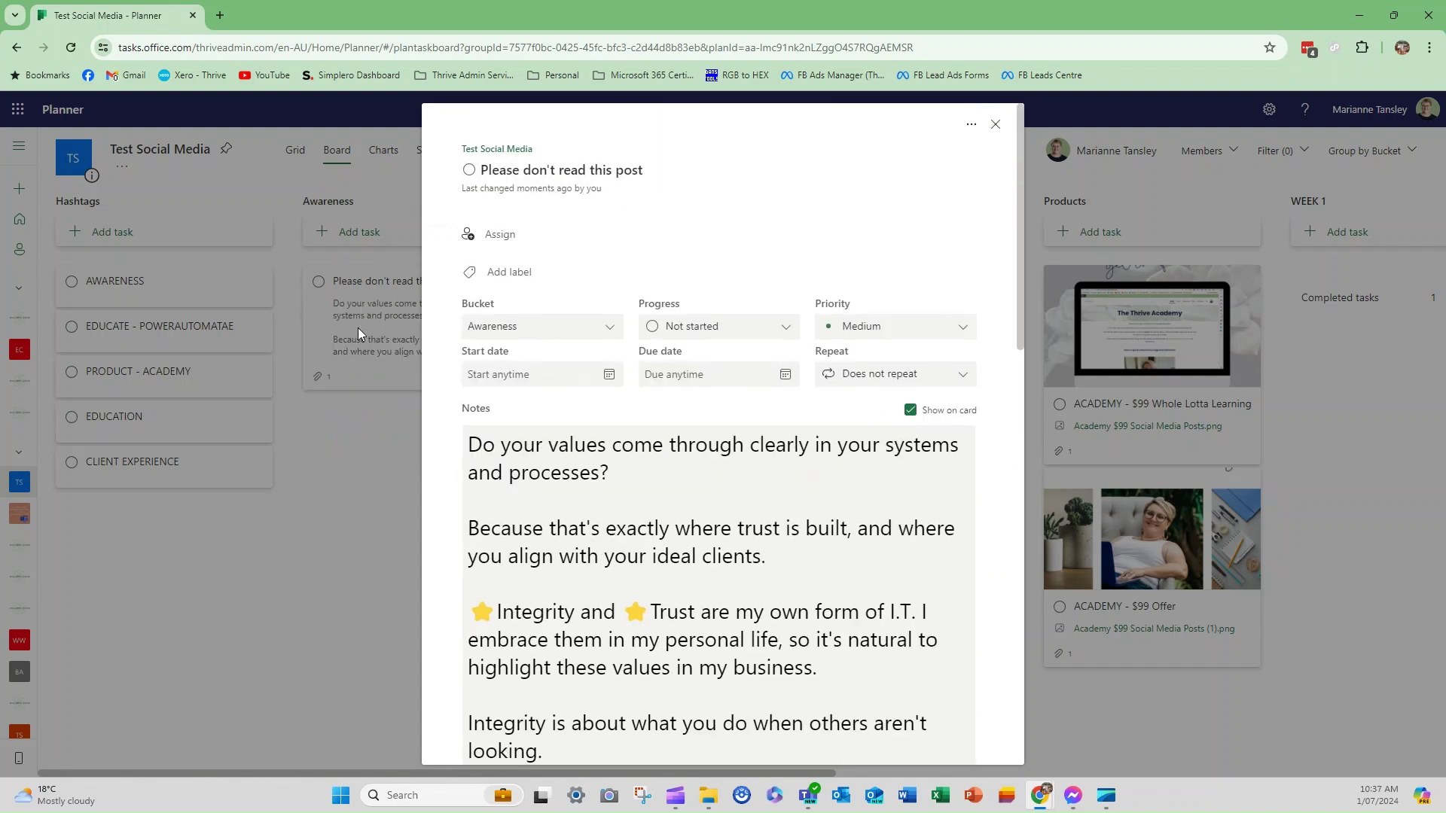
click(910, 410)
scroll(873, 491, down, 4)
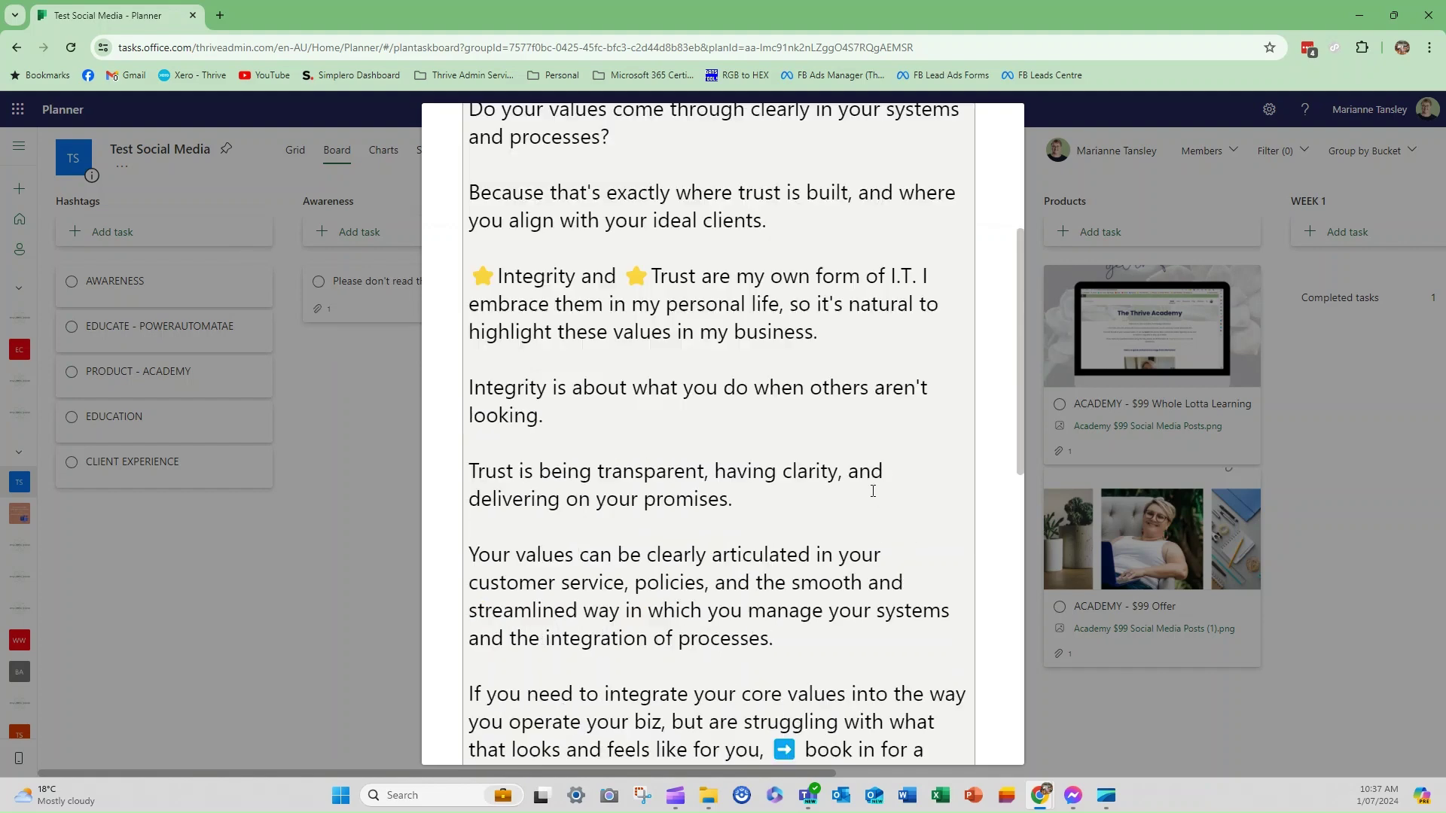
scroll(872, 491, down, 2)
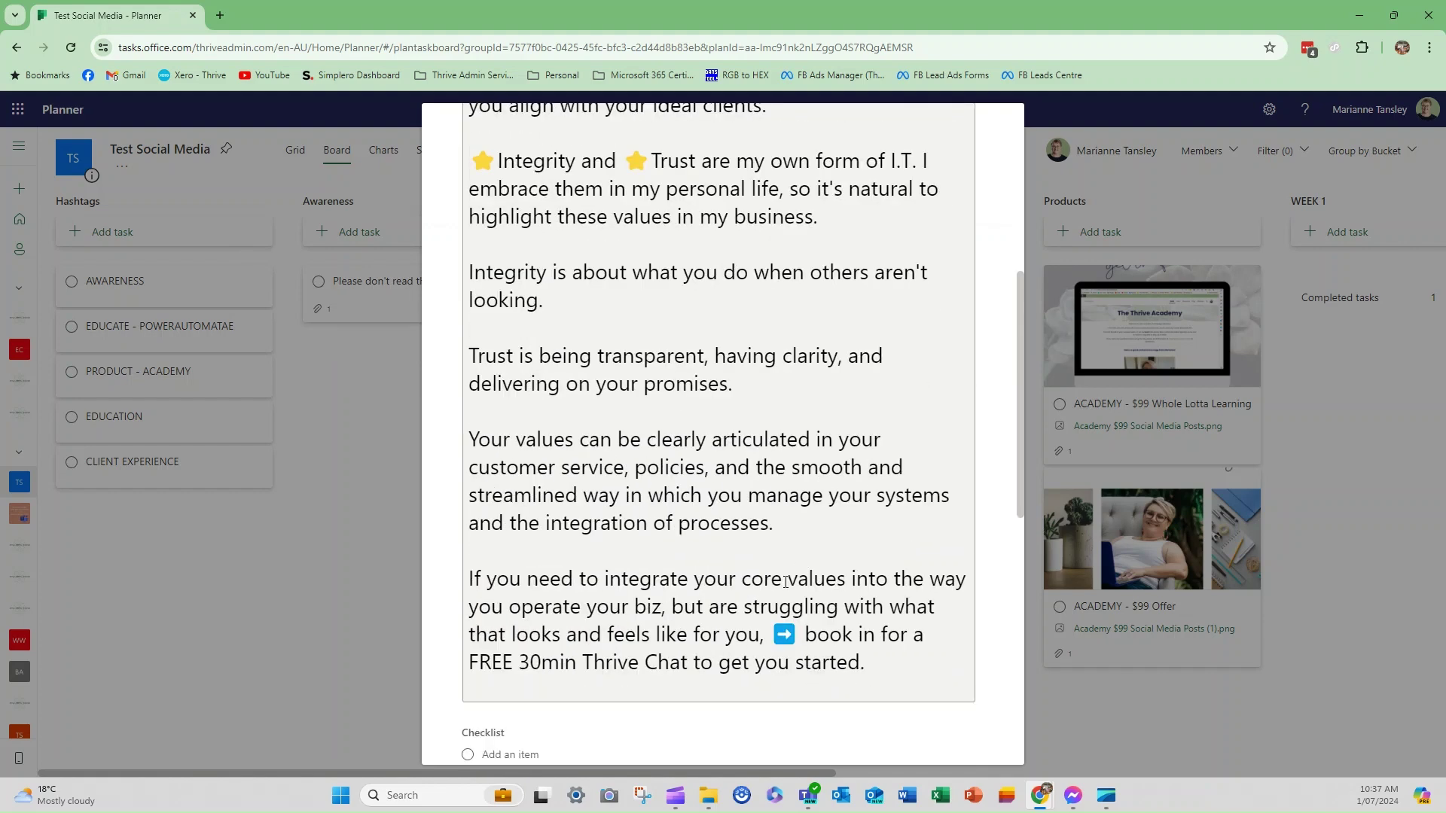
Step: Add checklist items 'Checklist Item 1' and 'Checklist Item 2' to the task
click(498, 754)
scroll(498, 750, down, 4)
text(Check)
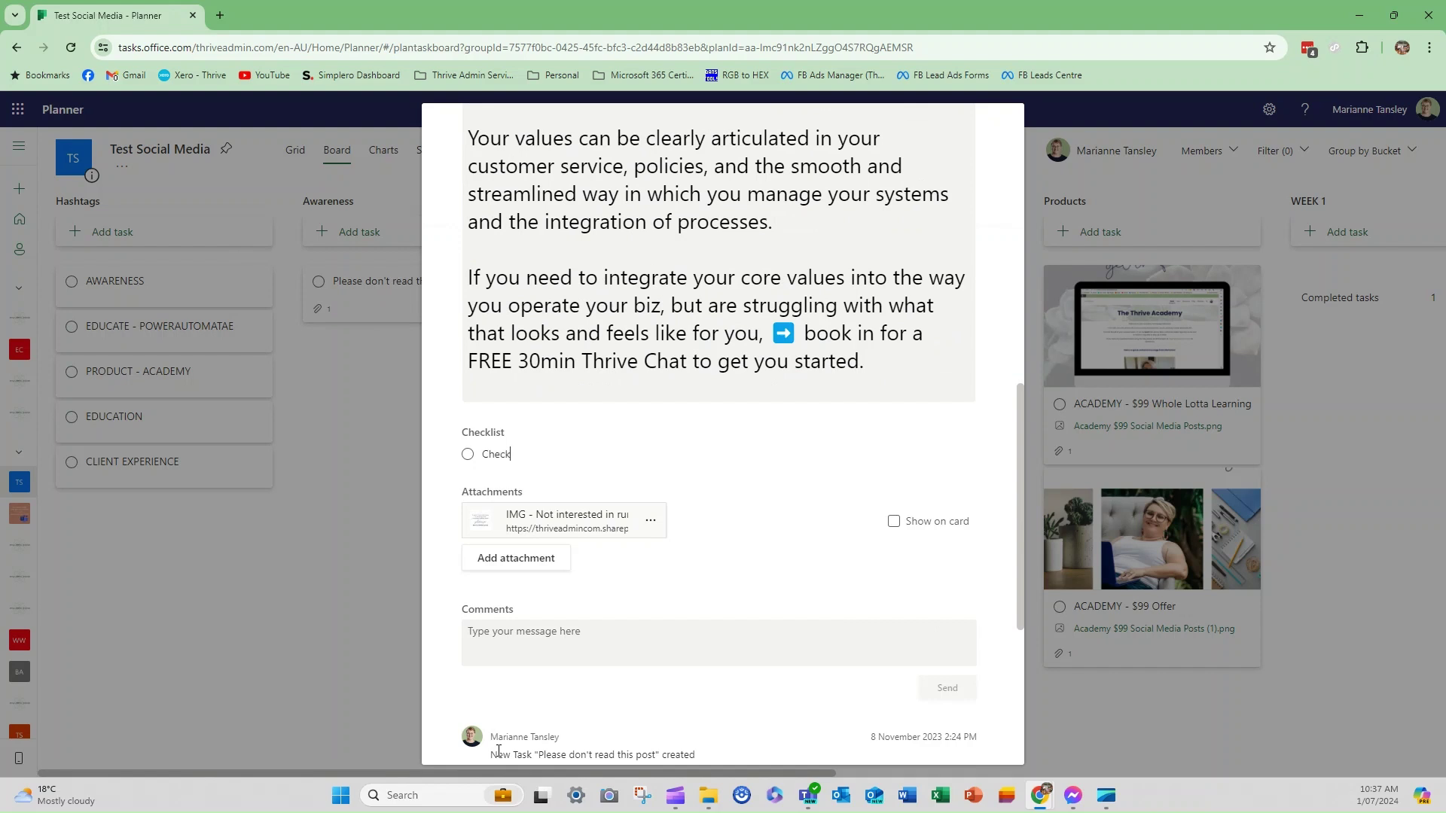
text(list Item 1)
key(Return)
text(Checklist )
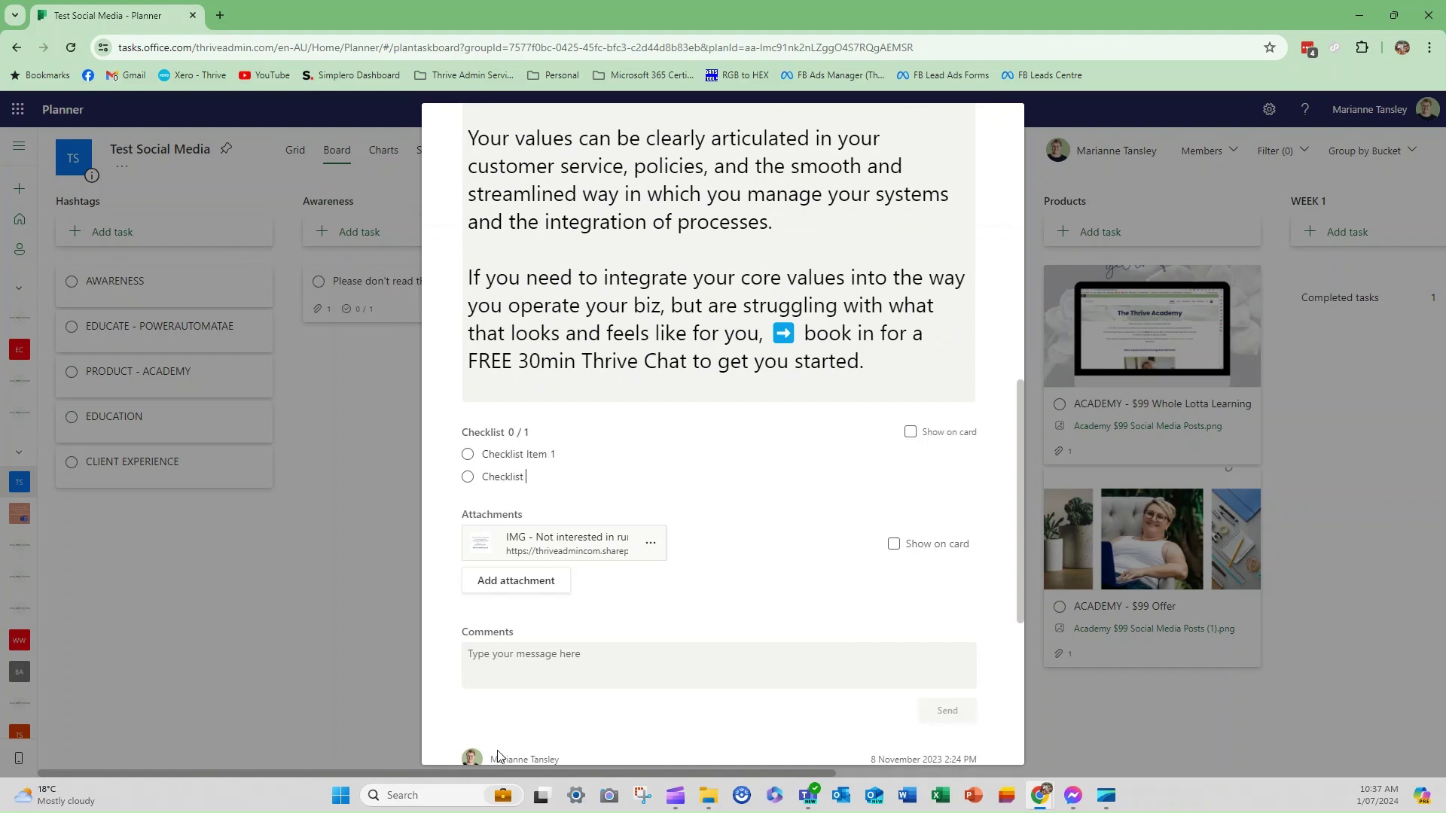
text(Item 2)
Step: Show the checklist on the card and close the task details
click(913, 433)
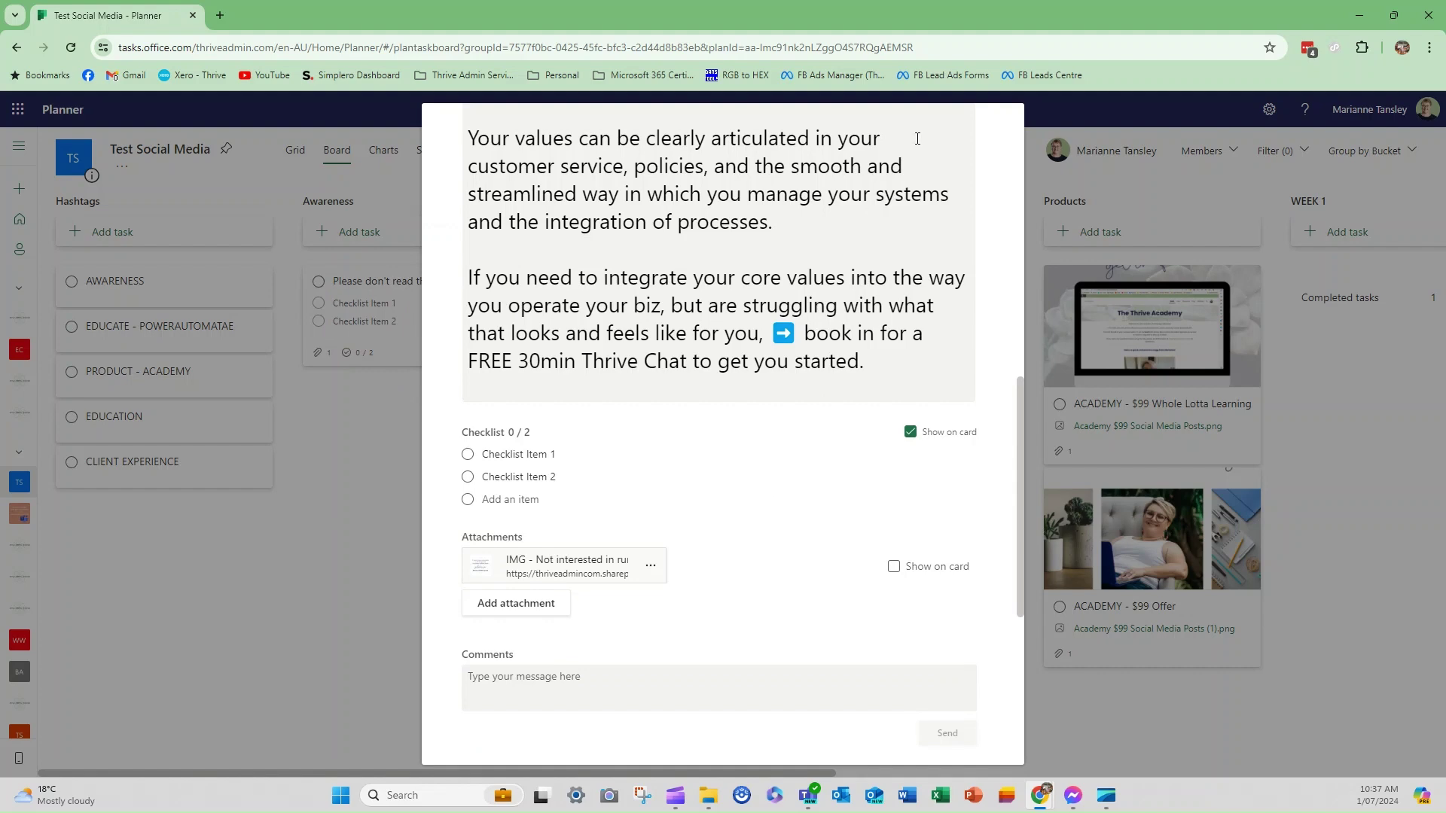
scroll(979, 134, up, 8)
scroll(991, 128, up, 2)
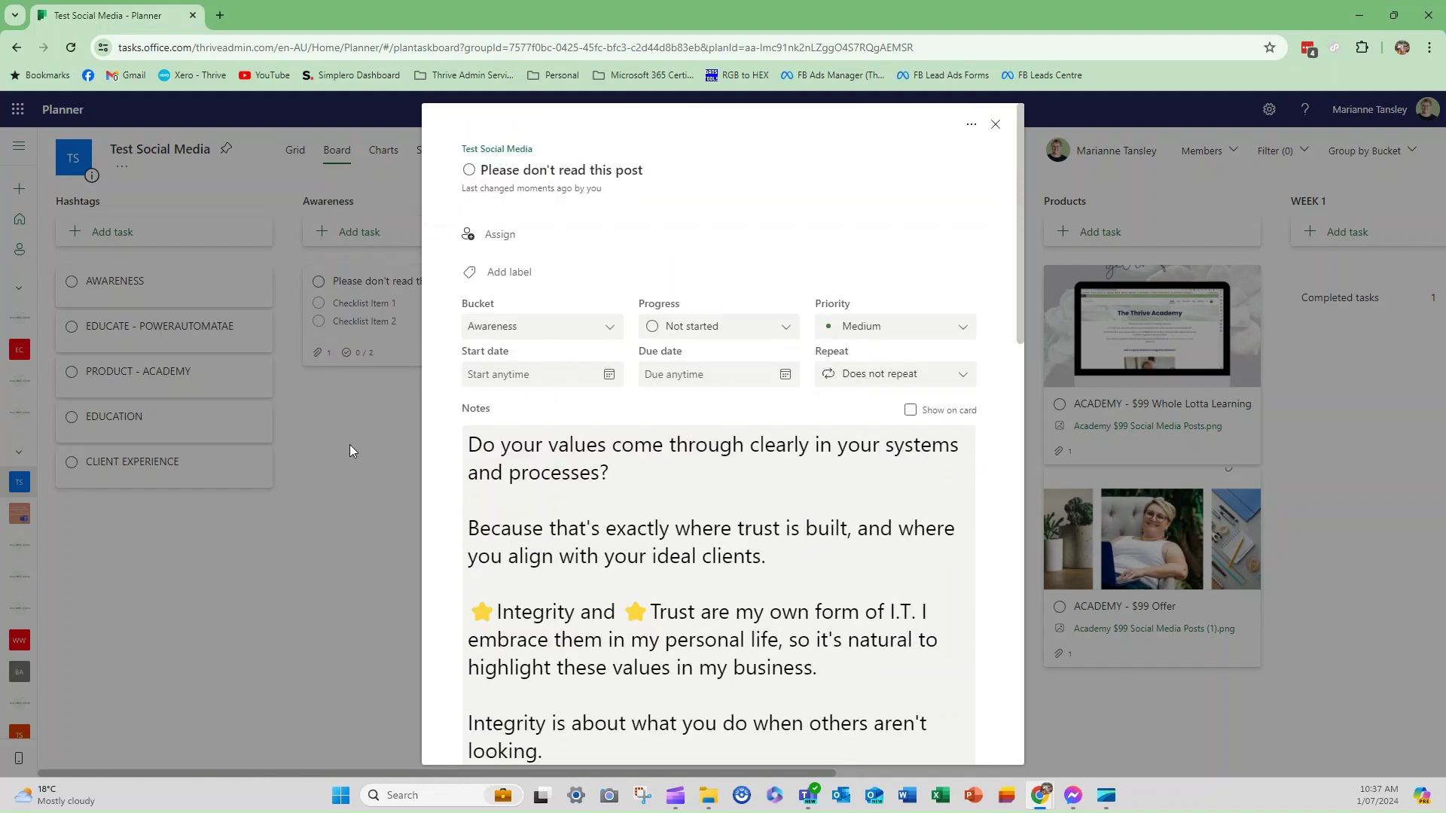
click(995, 126)
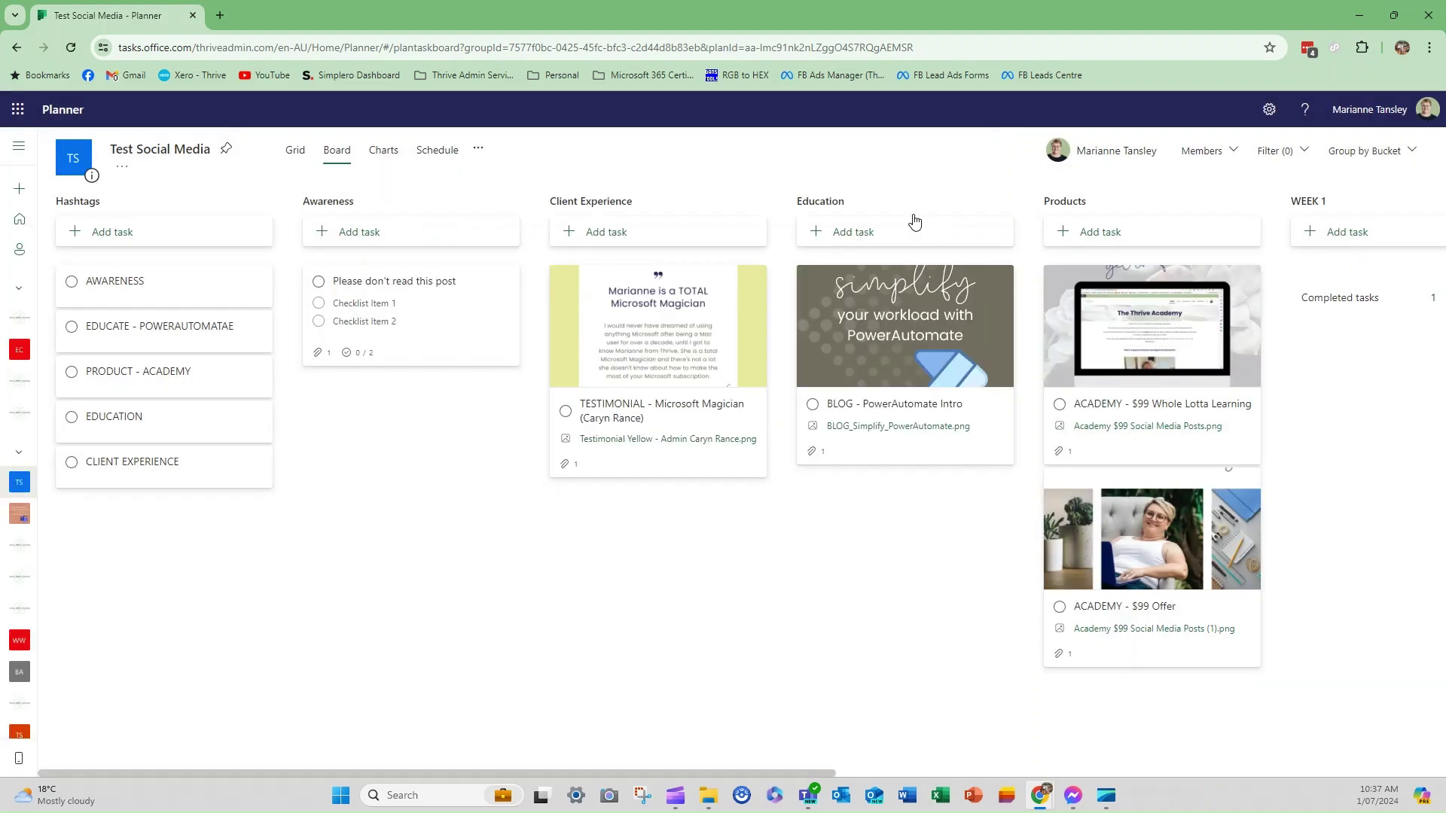